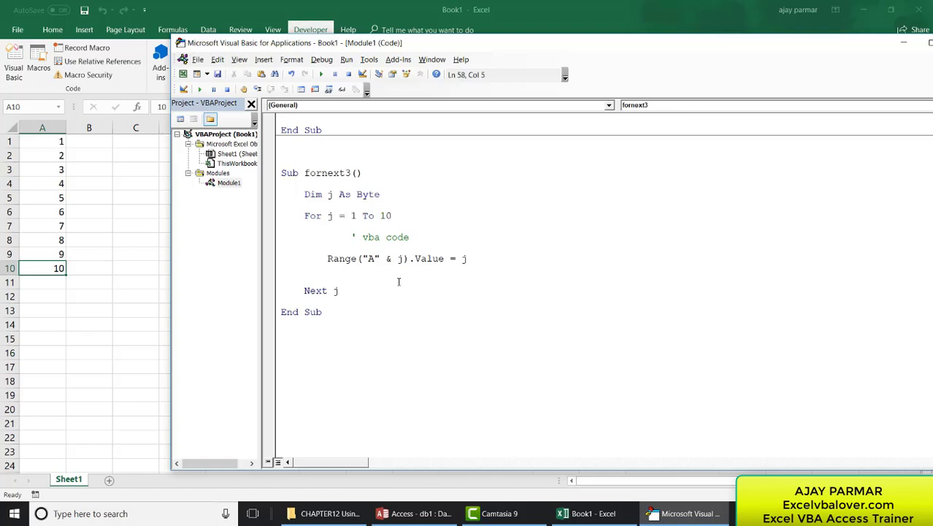
# Step: Insert a new code module into the VBA project and add blank lines below Option Explicit
pyautogui.click(262, 61)
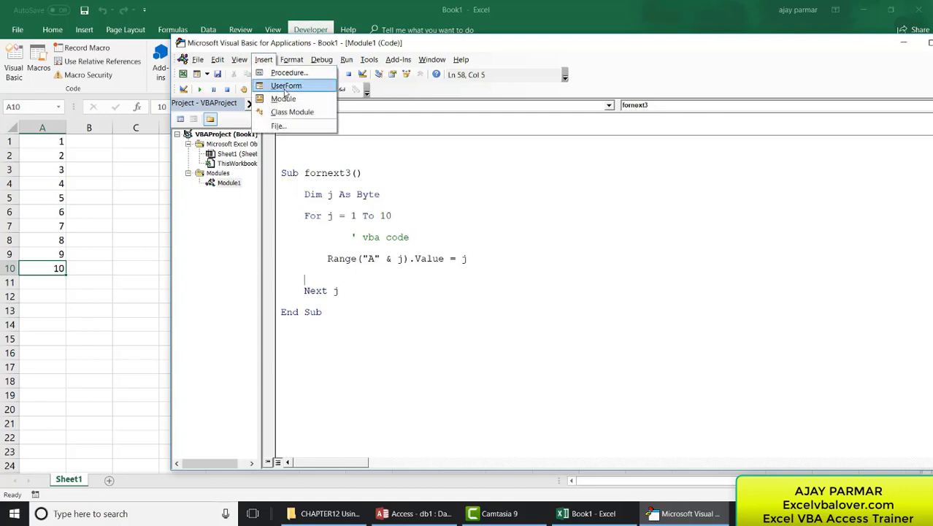
pyautogui.click(287, 100)
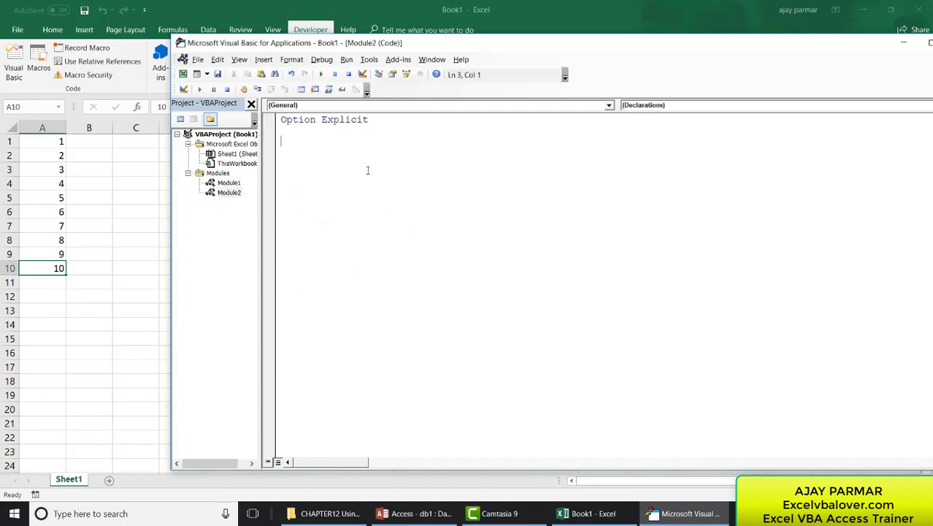
pyautogui.press('Return')
pyautogui.press('Return')
# Step: Clear the numbers 1–10 from cells A1:A10 on the worksheet
pyautogui.click(38, 142)
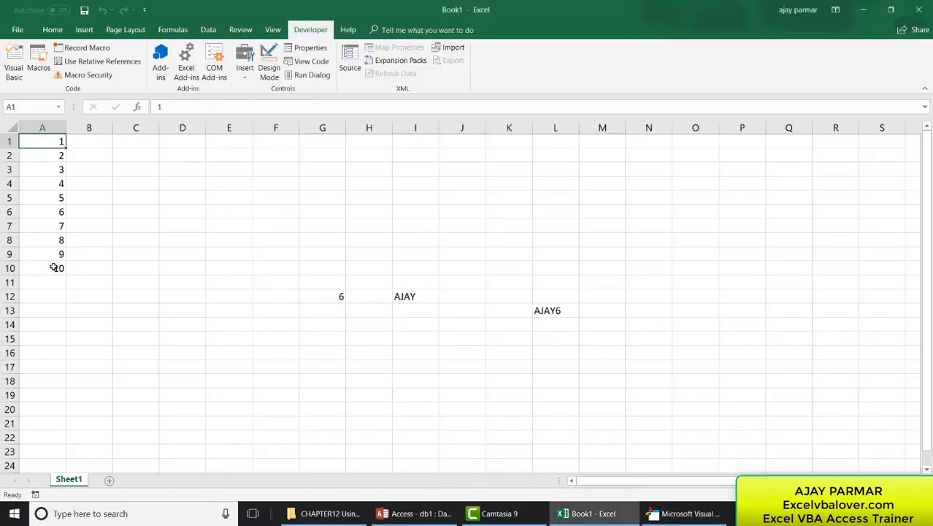
pyautogui.keyDown('shift'); pyautogui.click(54, 268); pyautogui.keyUp('shift')
pyautogui.press('Delete')
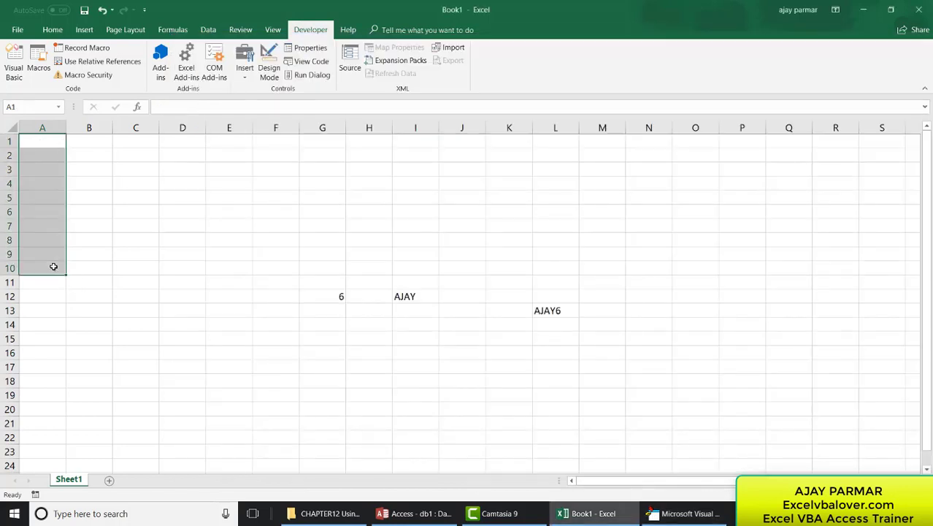
# Step: Start a Sub FORNEXTEX1() procedure and remove the blank lines above it
pyautogui.click(689, 514)
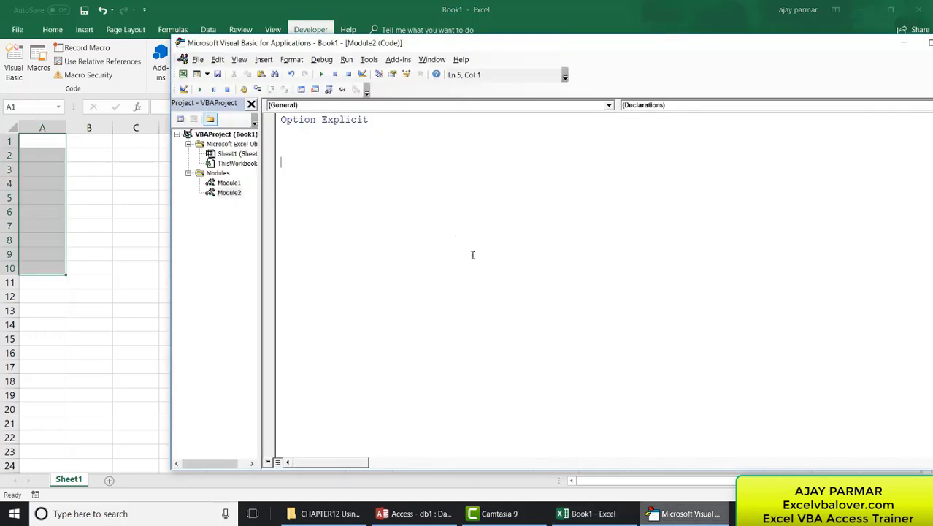
pyautogui.write('SUB ')
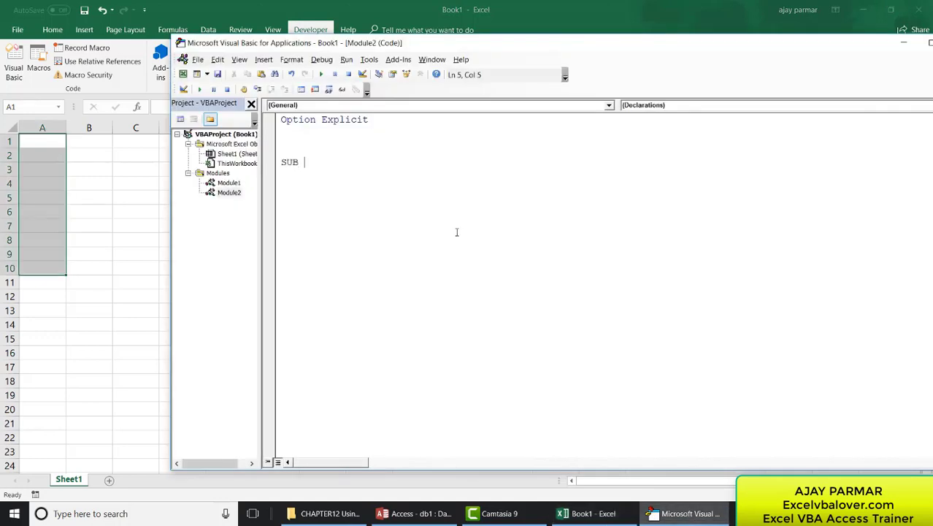
pyautogui.write('FORNEXT')
pyautogui.write('EX1(')
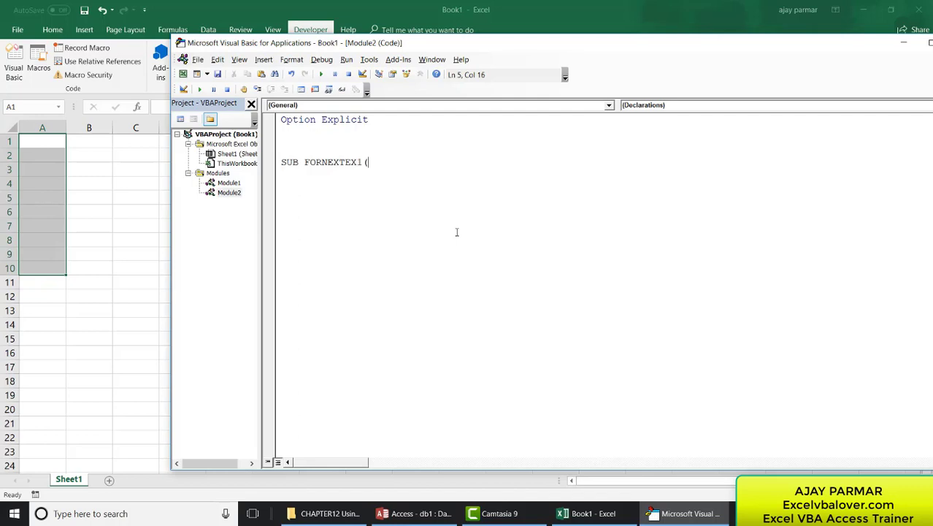
pyautogui.write(')')
pyautogui.press('Return')
pyautogui.press('Return')
pyautogui.press('Return')
pyautogui.press('Return')
pyautogui.press('Return')
pyautogui.press('Return')
pyautogui.press('Return')
pyautogui.press('Return')
pyautogui.press('Return')
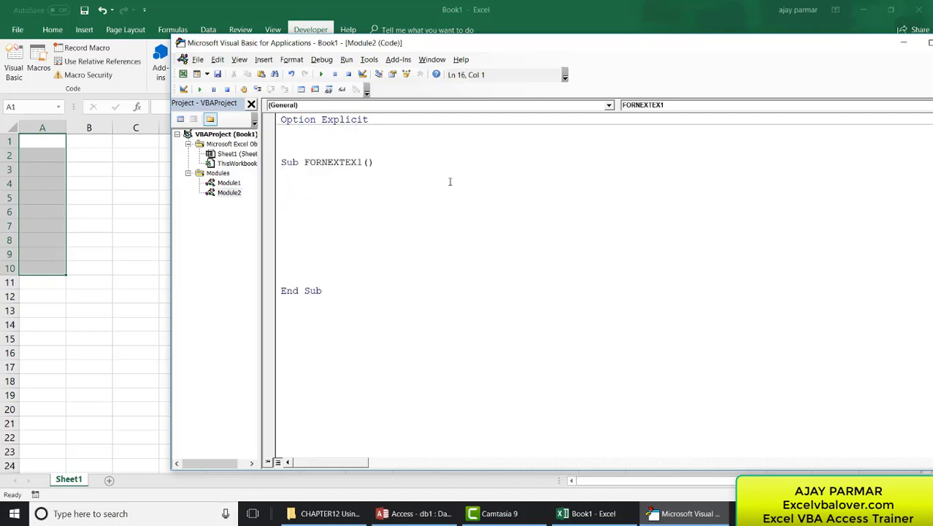
pyautogui.click(282, 162)
pyautogui.press('BackSpace')
pyautogui.press('BackSpace')
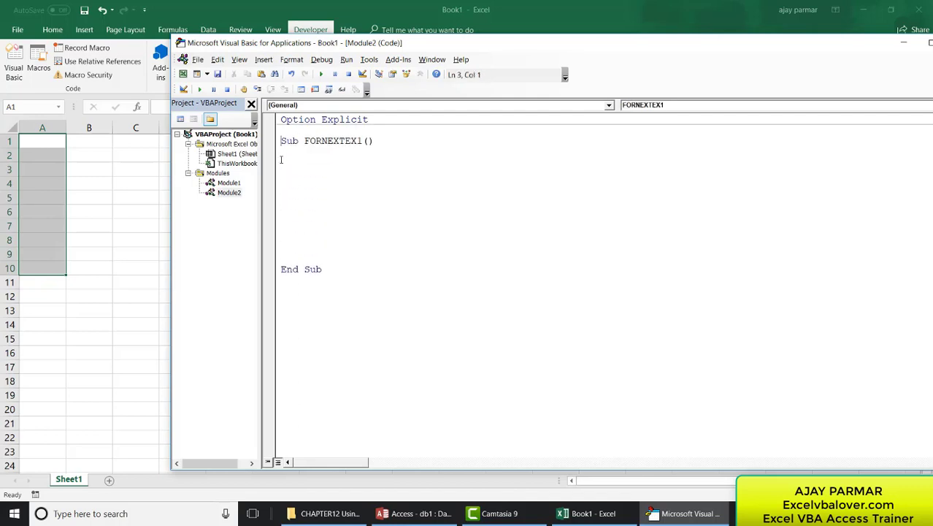
pyautogui.press('Down')
pyautogui.press('Down')
pyautogui.press('Down')
# Step: Declare Dim VAR As Byte inside FORNEXTEX1
pyautogui.click(281, 159)
pyautogui.write('DIM ')
pyautogui.write('VAR AS ')
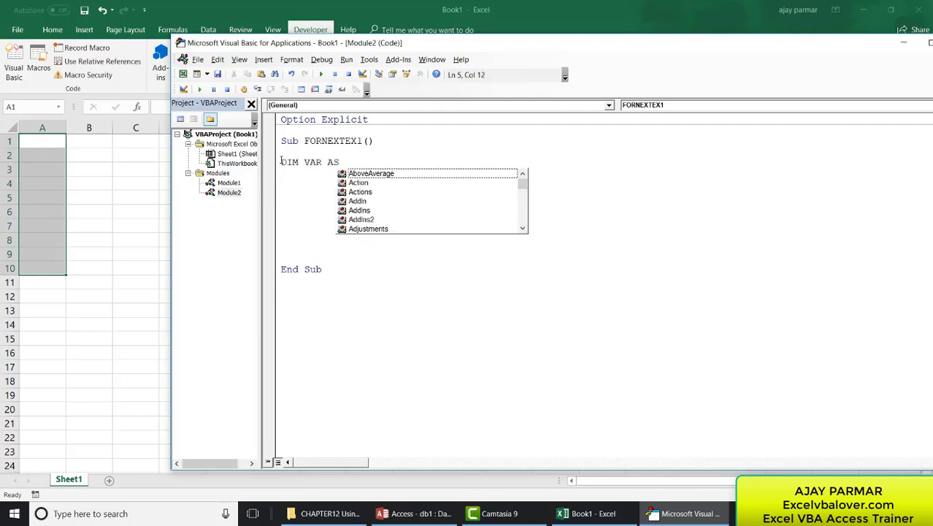
pyautogui.write('BYTE')
pyautogui.press('Return')
pyautogui.press('Return')
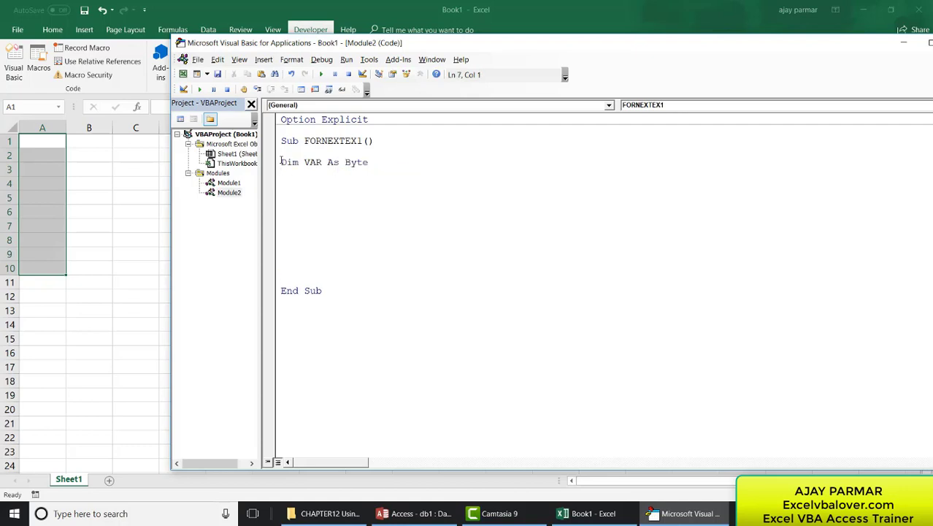
# Step: Add a For VAR = 1 To 10 … Next VAR loop with an indented empty body line
pyautogui.press('Return')
pyautogui.write('FOR VAR')
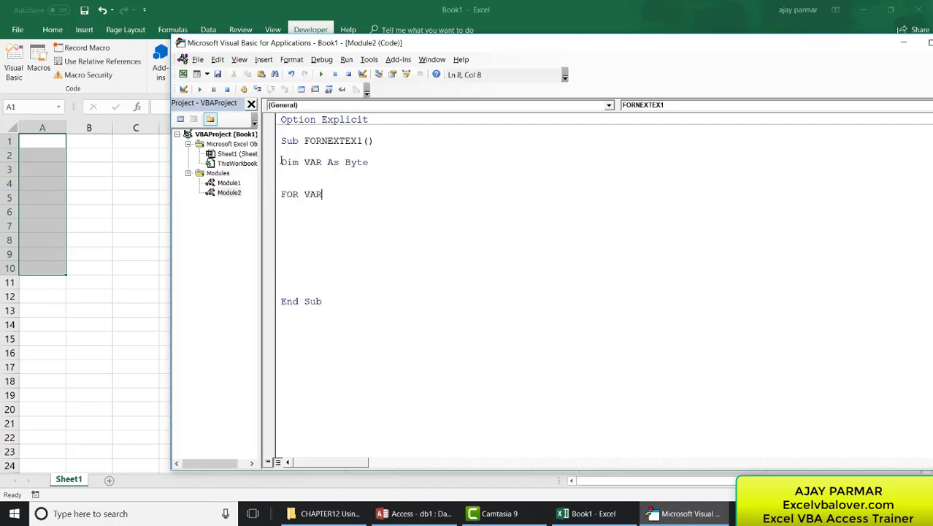
pyautogui.write(' = 1 TO 10')
pyautogui.press('Return')
pyautogui.press('Return')
pyautogui.press('Return')
pyautogui.press('Return')
pyautogui.press('Return')
pyautogui.write('NEXT V')
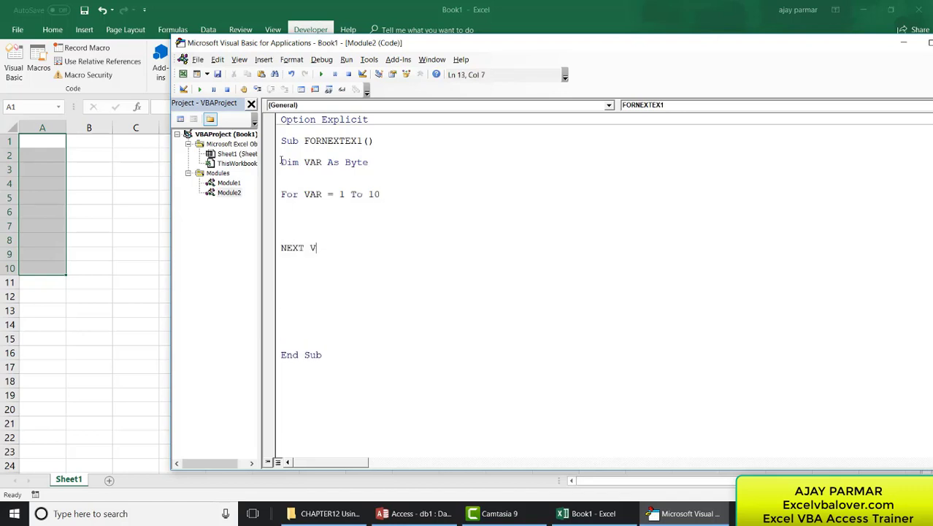
pyautogui.write('AR')
pyautogui.press('Up')
pyautogui.press('Up')
pyautogui.press('Up')
pyautogui.press('Tab')
pyautogui.press('Tab')
# Step: Fill the loop body with Cells(VAR, 1).Value = VAR and delete the extra blank lines before End Sub
pyautogui.write('CELL')
pyautogui.write('S(')
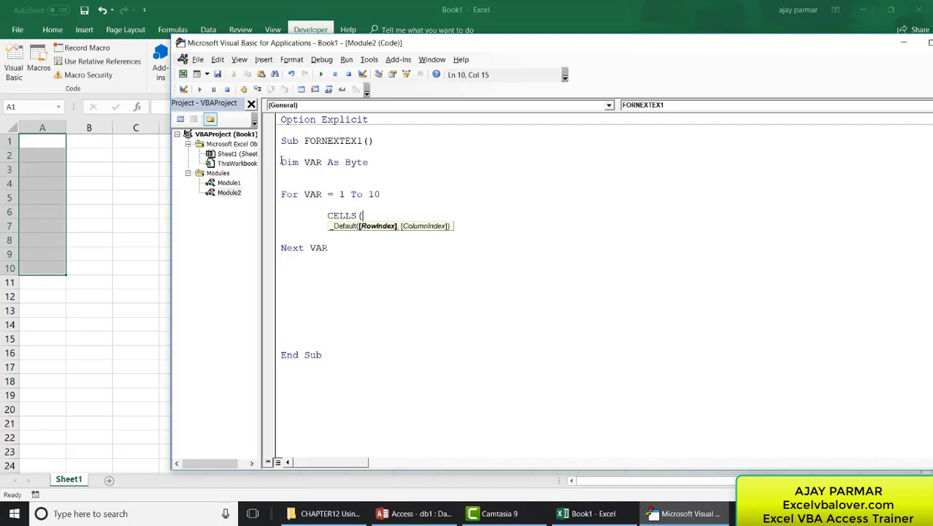
pyautogui.write('VA')
pyautogui.write('R')
pyautogui.write(',')
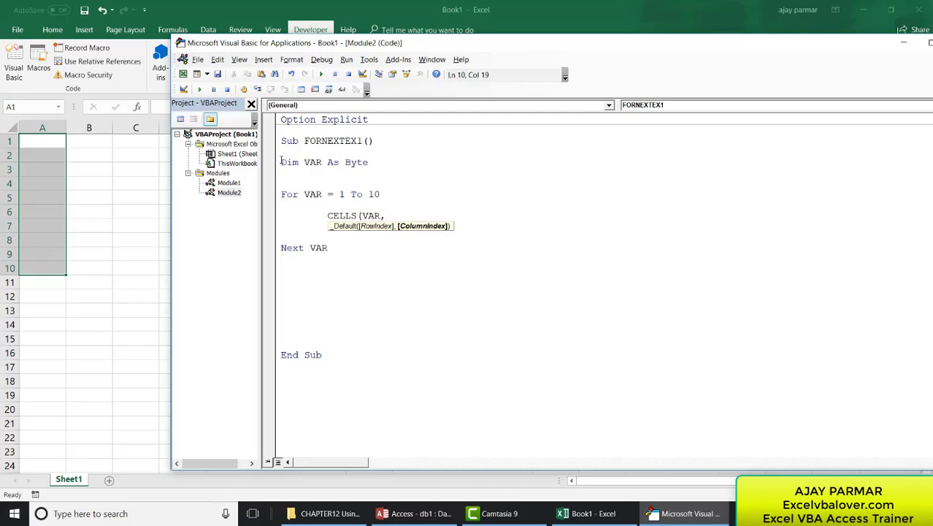
pyautogui.write('1')
pyautogui.write(').VALUE = ')
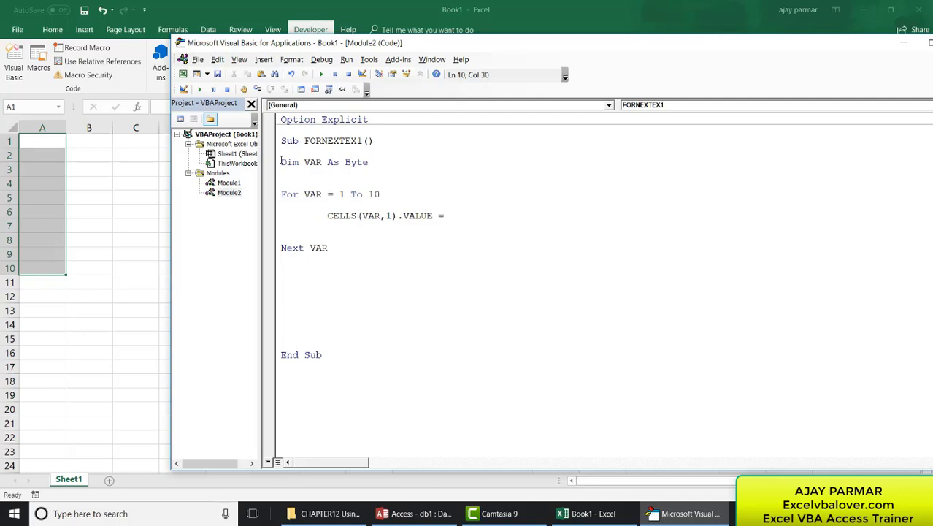
pyautogui.write('VA')
pyautogui.write('R')
pyautogui.press('Return')
pyautogui.press('Down')
pyautogui.press('Down')
pyautogui.press('Down')
pyautogui.press('Down')
pyautogui.press('Down')
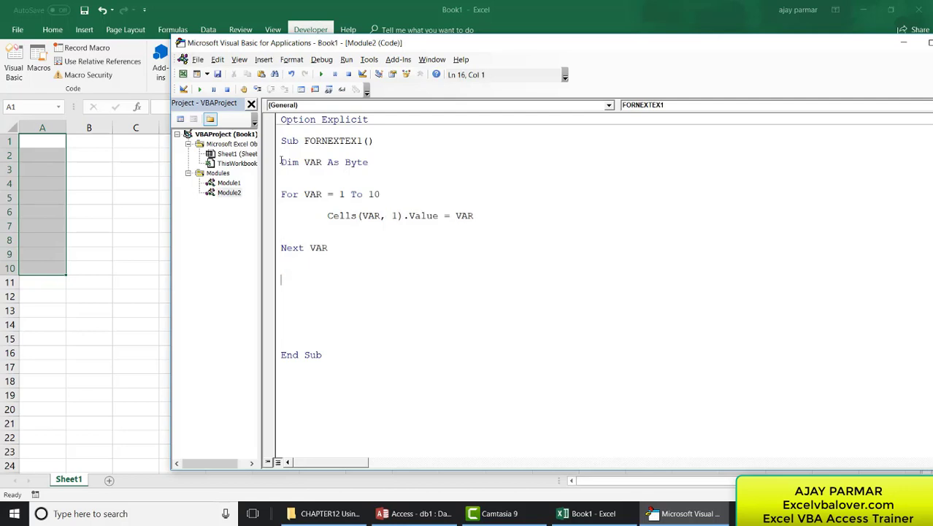
pyautogui.press('Down')
pyautogui.press('Down')
pyautogui.press('Down')
pyautogui.press('Down')
pyautogui.press('BackSpace')
pyautogui.press('BackSpace')
pyautogui.press('BackSpace')
pyautogui.press('Delete')
pyautogui.press('Delete')
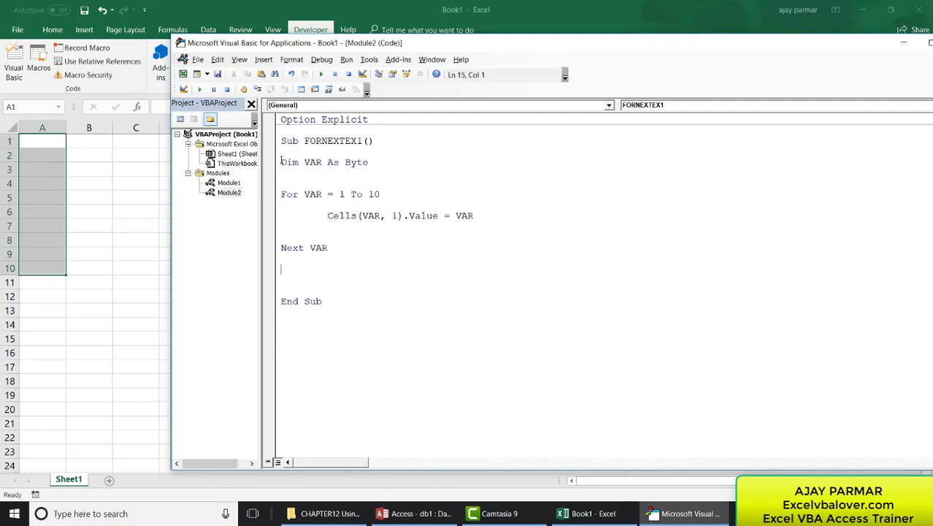
pyautogui.press('BackSpace')
pyautogui.press('BackSpace')
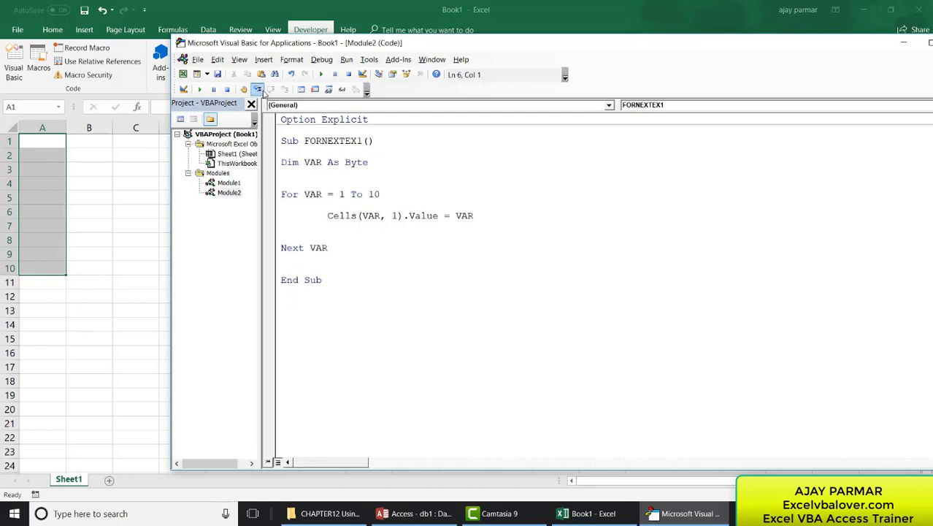
# Step: Step into FORNEXTEX1 line by line, checking VAR, until A1:A4 hold 1 to 4
pyautogui.click(258, 90)
pyautogui.click(263, 92)
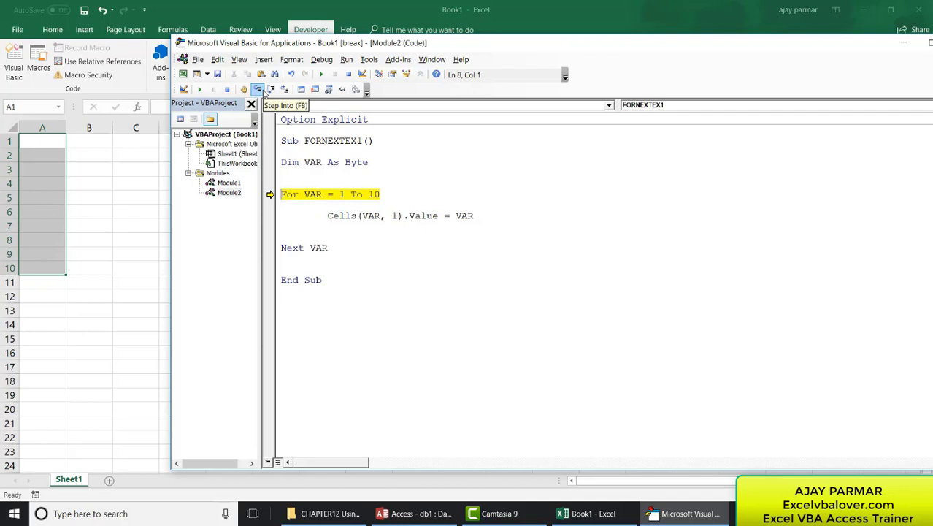
pyautogui.click(259, 89)
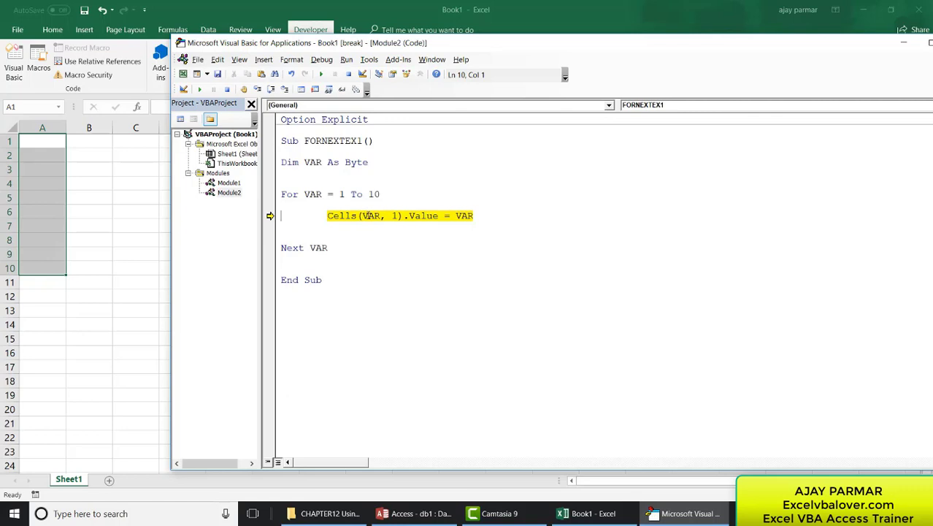
pyautogui.moveTo(369, 215)
pyautogui.moveTo(473, 215)
pyautogui.click(259, 89)
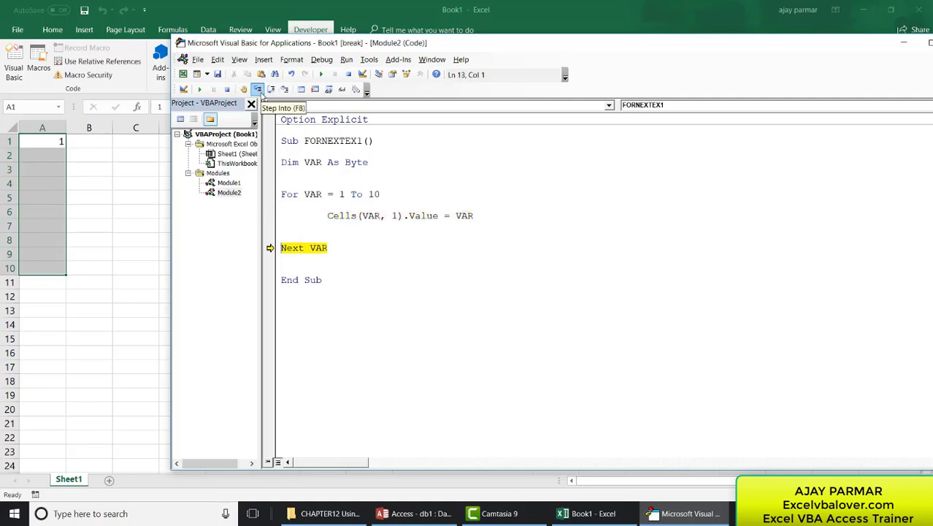
pyautogui.click(258, 89)
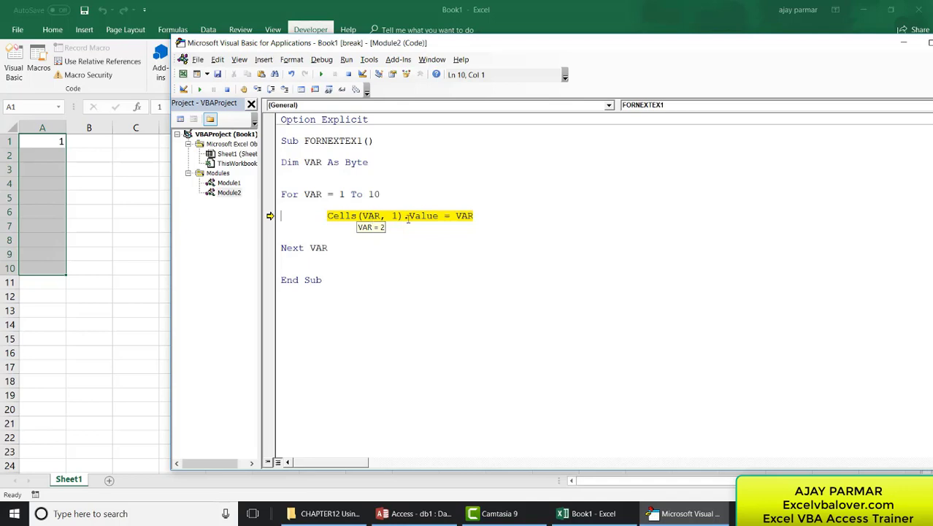
pyautogui.moveTo(467, 217)
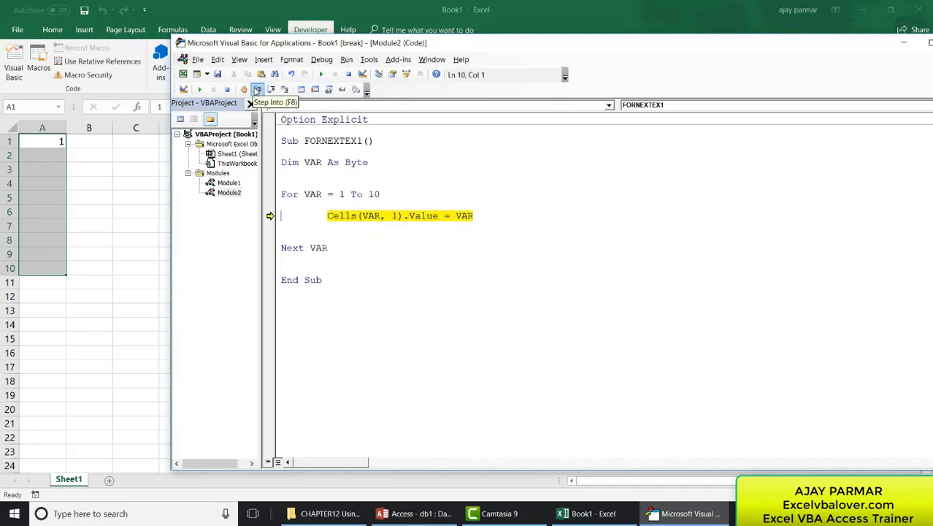
pyautogui.click(257, 89)
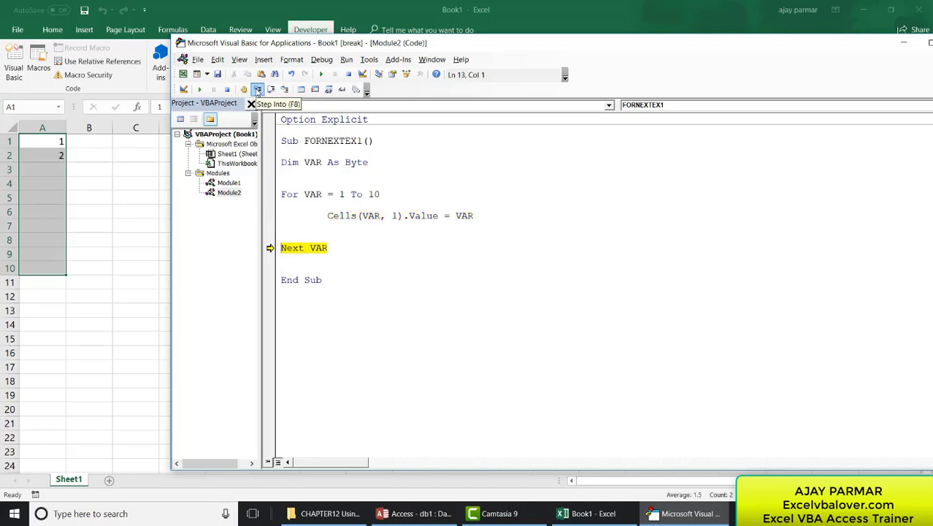
pyautogui.click(257, 90)
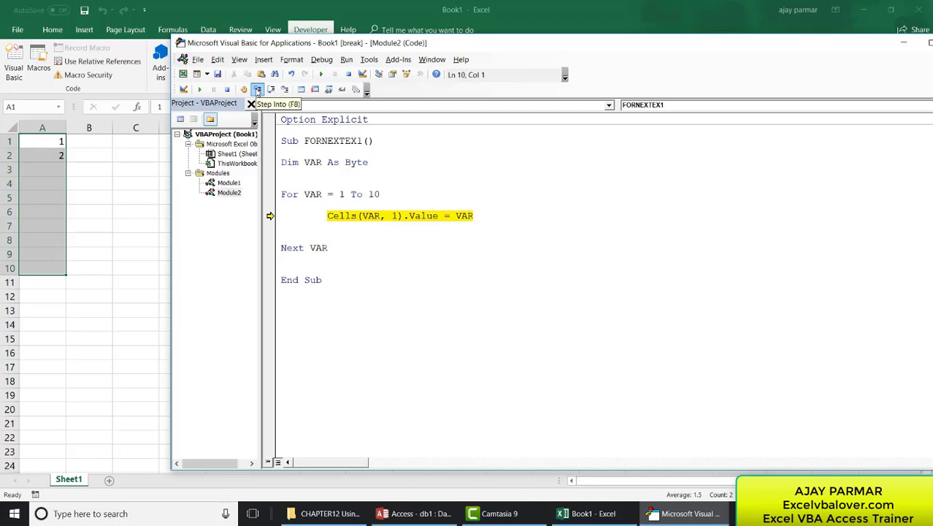
pyautogui.click(258, 90)
pyautogui.click(257, 90)
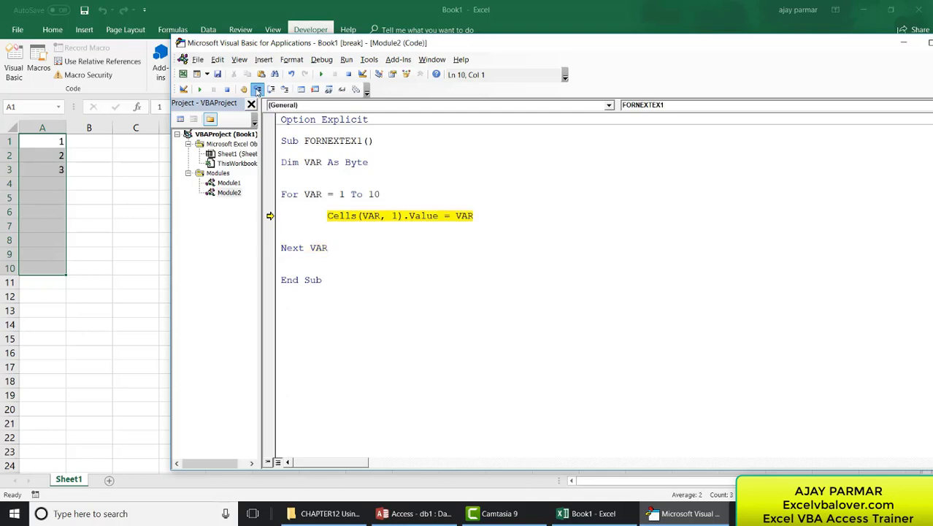
pyautogui.click(257, 90)
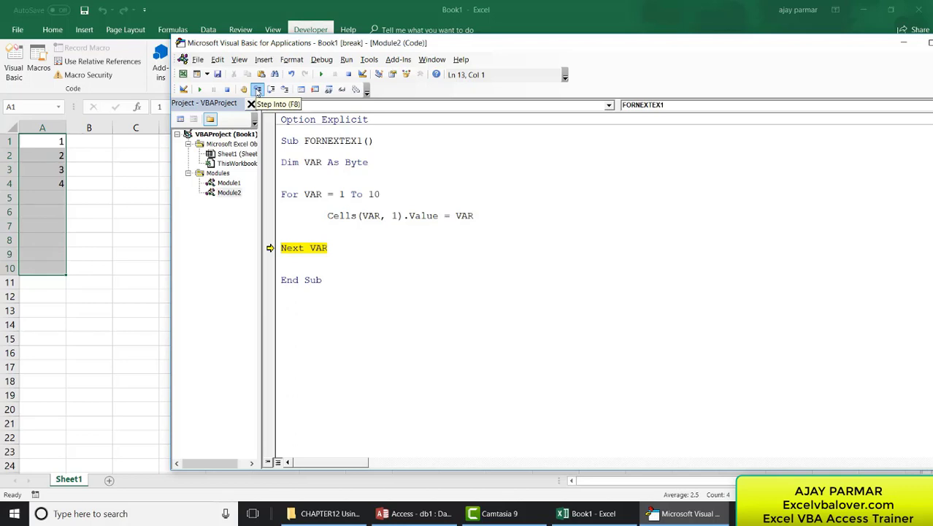
# Step: Keep stepping to write 5 through 10 into A5:A10 and past End Sub to finish the run
pyautogui.click(257, 89)
pyautogui.click(257, 90)
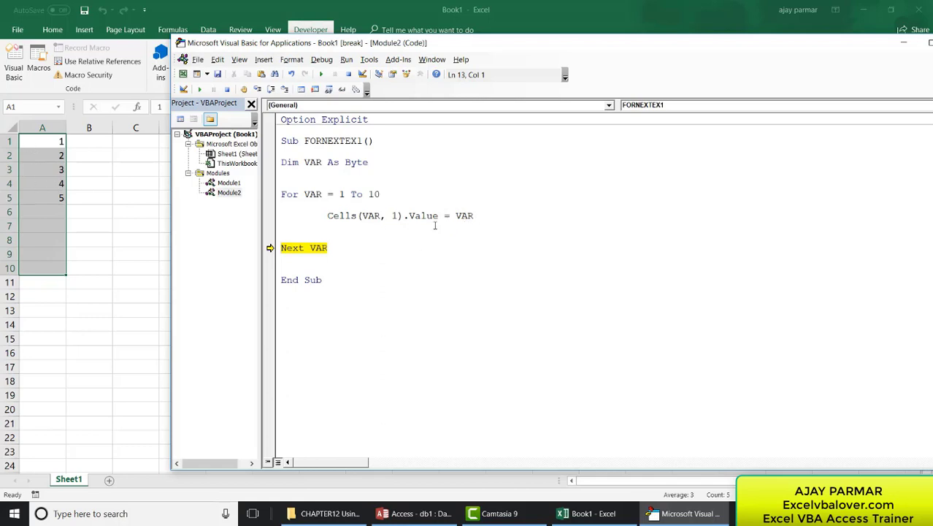
pyautogui.click(257, 90)
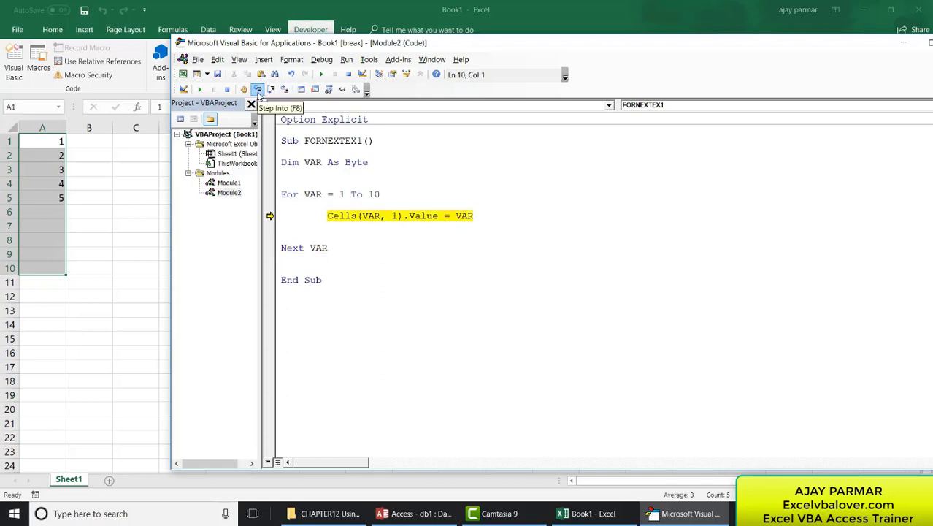
pyautogui.click(257, 90)
pyautogui.click(257, 90)
pyautogui.click(257, 90)
pyautogui.click(257, 90)
pyautogui.click(257, 90)
pyautogui.click(257, 89)
pyautogui.click(257, 90)
pyautogui.click(257, 90)
pyautogui.click(257, 89)
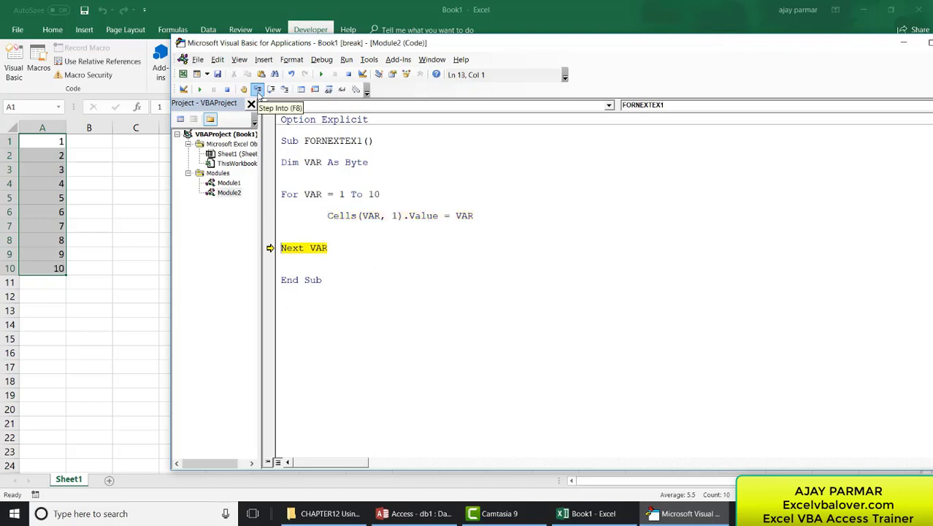
pyautogui.click(257, 90)
pyautogui.click(257, 90)
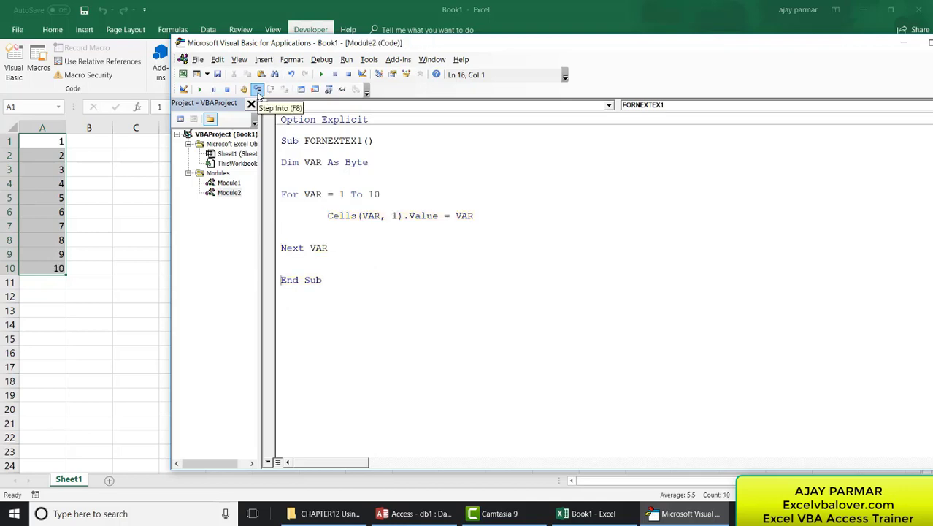
# Step: Delete the blank line above End Sub in FORNEXTEX1
pyautogui.click(300, 263)
pyautogui.press('BackSpace')
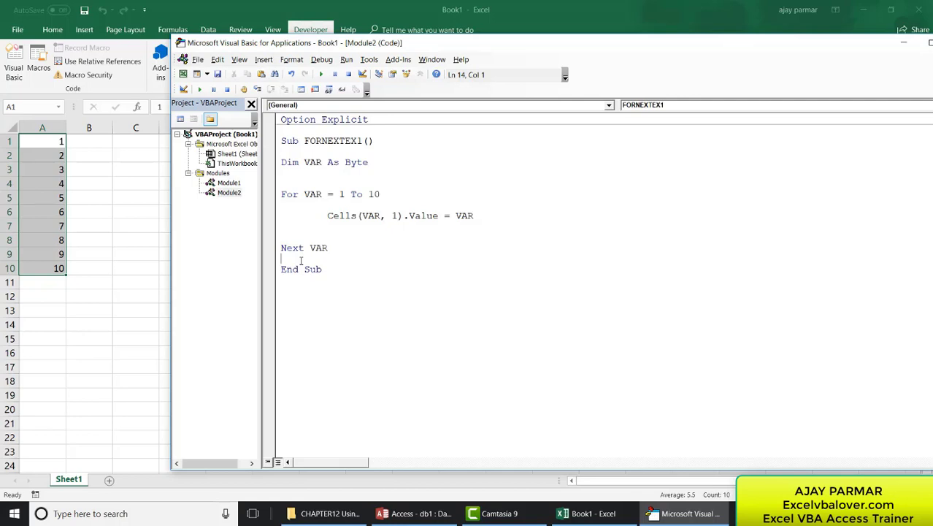
pyautogui.doubleClick(372, 216)
pyautogui.doubleClick(464, 215)
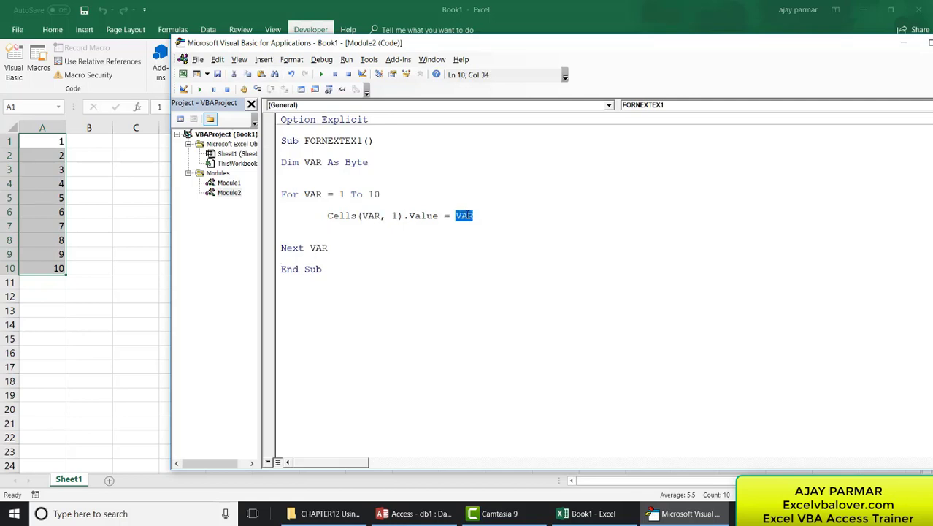
pyautogui.click(471, 249)
pyautogui.click(284, 141)
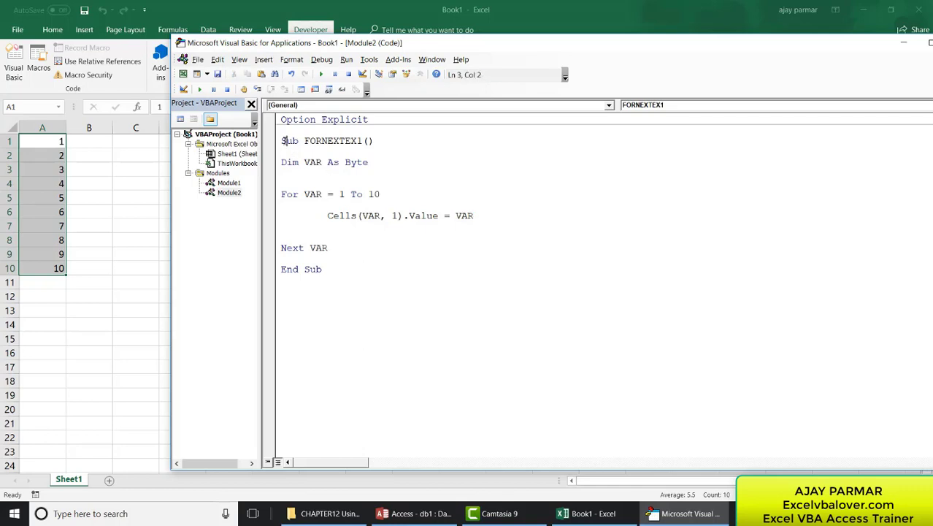
pyautogui.click(335, 270)
# Step: Copy the whole FORNEXTEX1 procedure below itself and rename the copy FORNEXTEX2
pyautogui.keyDown('shift'); pyautogui.click(282, 140); pyautogui.keyUp('shift')
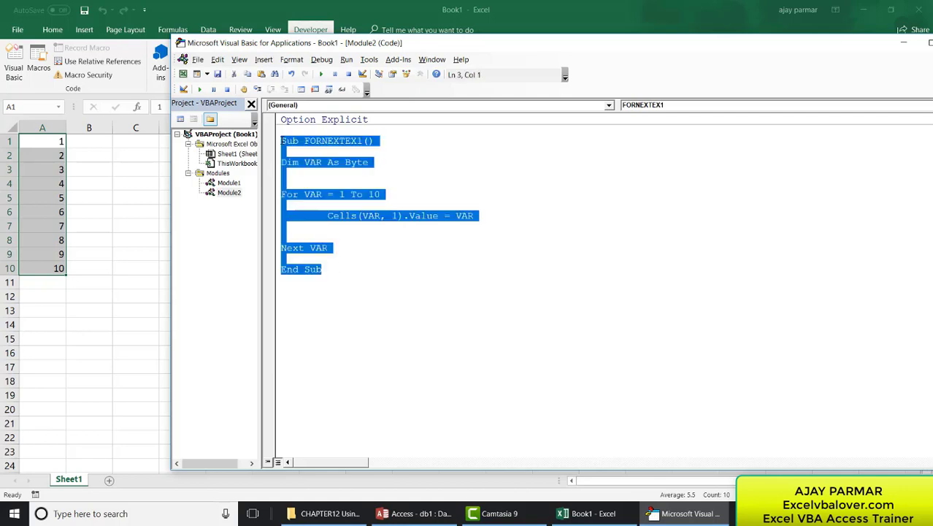
pyautogui.hotkey('ctrl', 'c')
pyautogui.click(302, 314)
pyautogui.hotkey('ctrl', 'v')
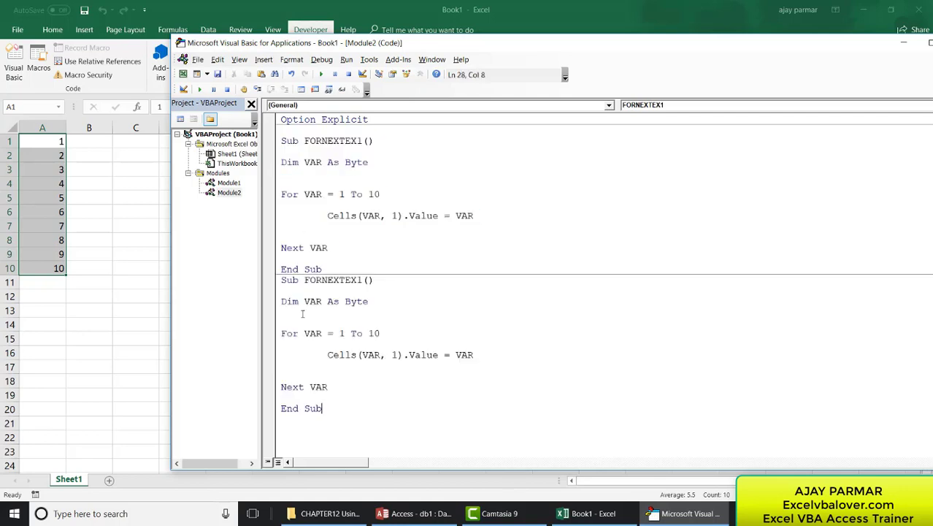
pyautogui.click(363, 281)
pyautogui.press('BackSpace')
pyautogui.write('2')
pyautogui.press('Down')
# Step: Change FORNEXTEX2's body line to Cells(MYROW, 1).Value = PRINT_VAL
pyautogui.doubleClick(371, 355)
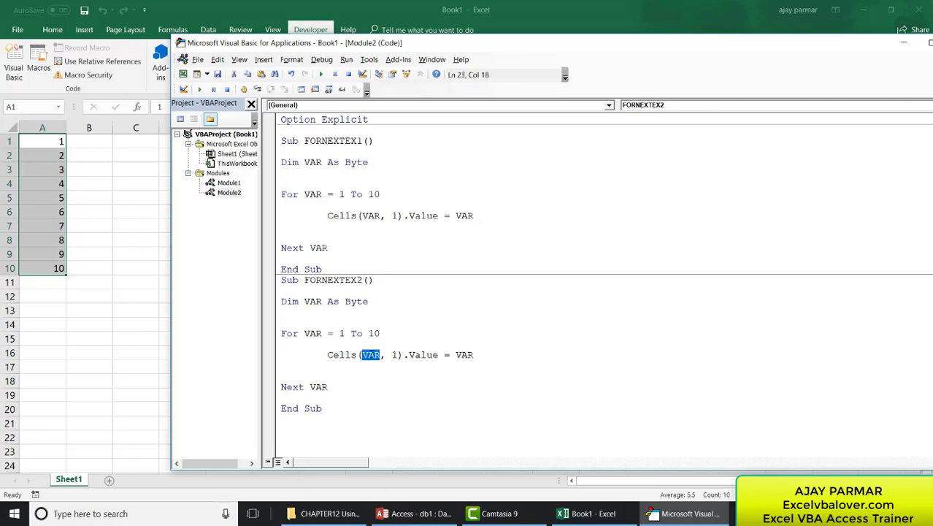
pyautogui.write('MU')
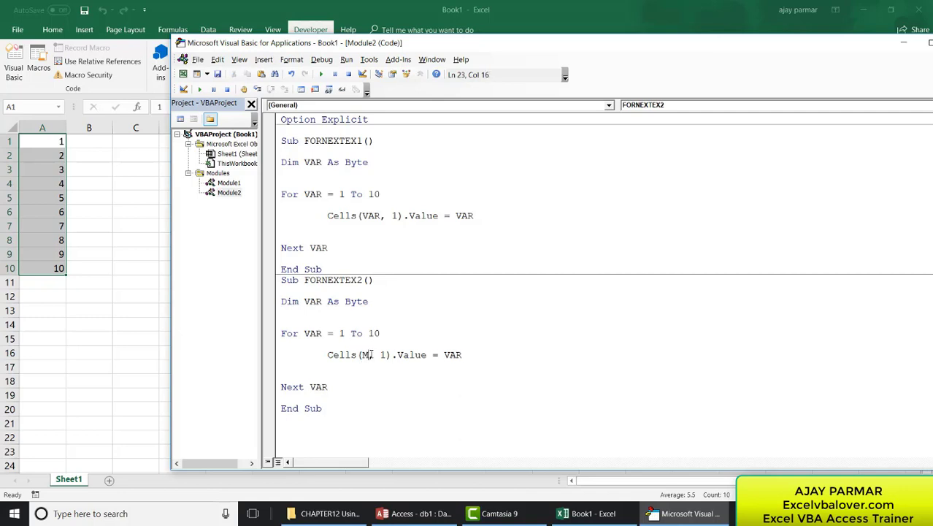
pyautogui.write('ROW')
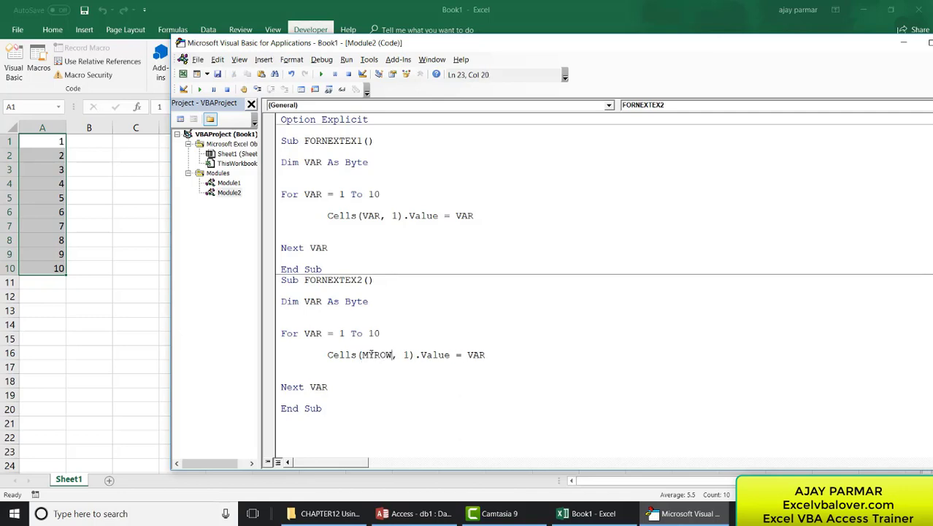
pyautogui.press('Right')
pyautogui.press('Right')
pyautogui.hotkey('shift', 'Right')
pyautogui.doubleClick(476, 355)
pyautogui.write('P')
pyautogui.write('RTINV')
pyautogui.press('BackSpace')
pyautogui.press('BackSpace')
pyautogui.press('BackSpace')
pyautogui.press('BackSpace')
pyautogui.write('INT_V')
pyautogui.write('AL')
pyautogui.press('Down')
# Step: Extend the Dim line with MYROW As Byte and PRINT_VAL As Byte
pyautogui.click(332, 319)
pyautogui.click(434, 301)
pyautogui.write(',')
pyautogui.write('MYROW')
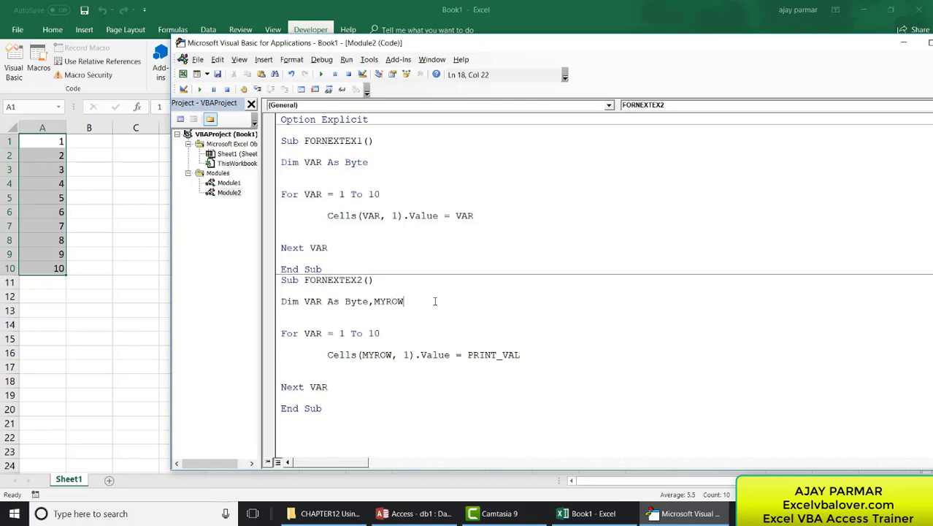
pyautogui.write(' AS BYTE')
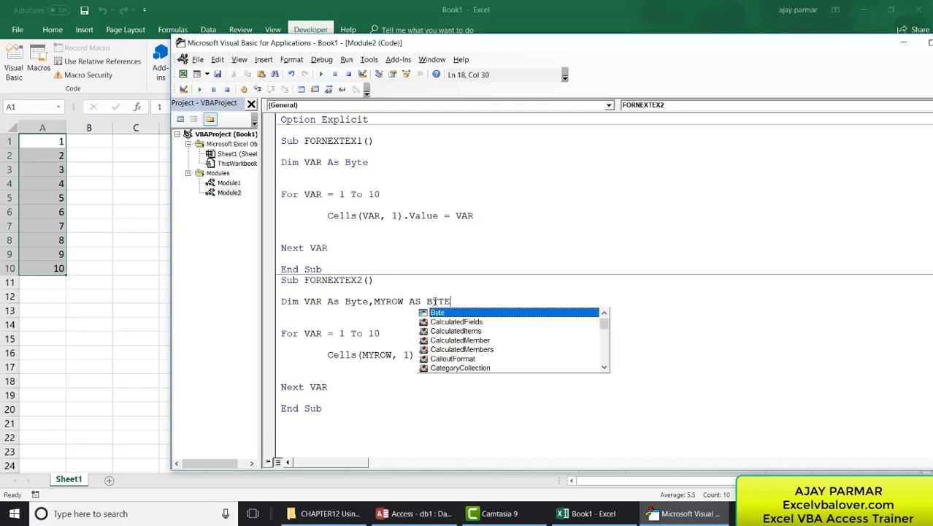
pyautogui.press('Tab')
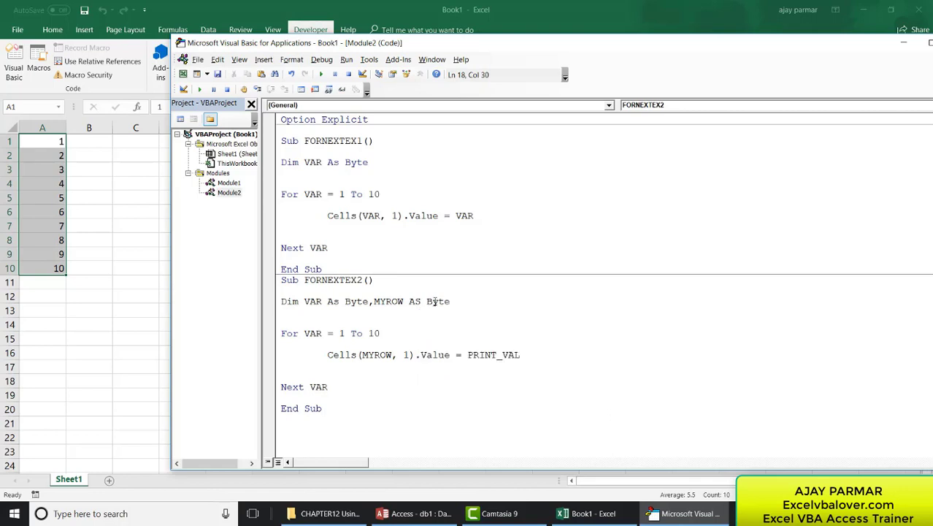
pyautogui.write(',PR')
pyautogui.write('INT_VAL A')
pyautogui.write('S BYTE')
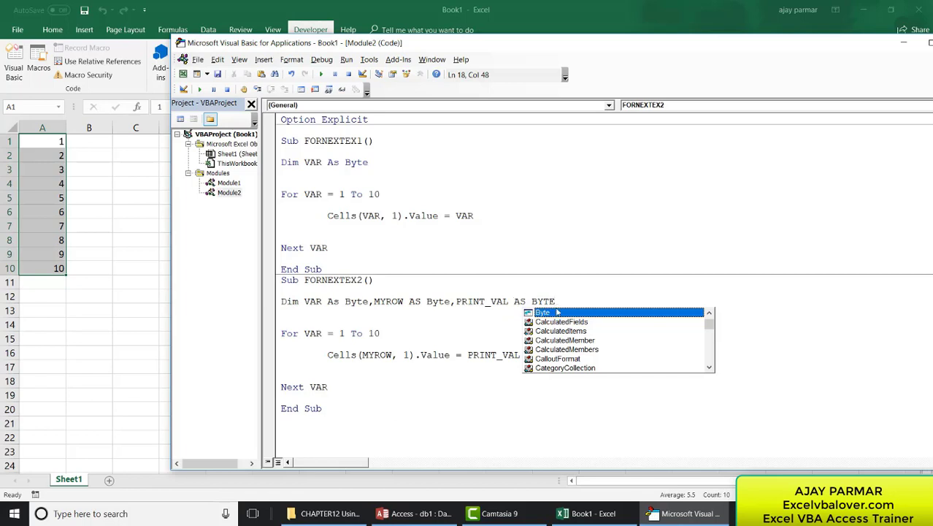
pyautogui.press('Tab')
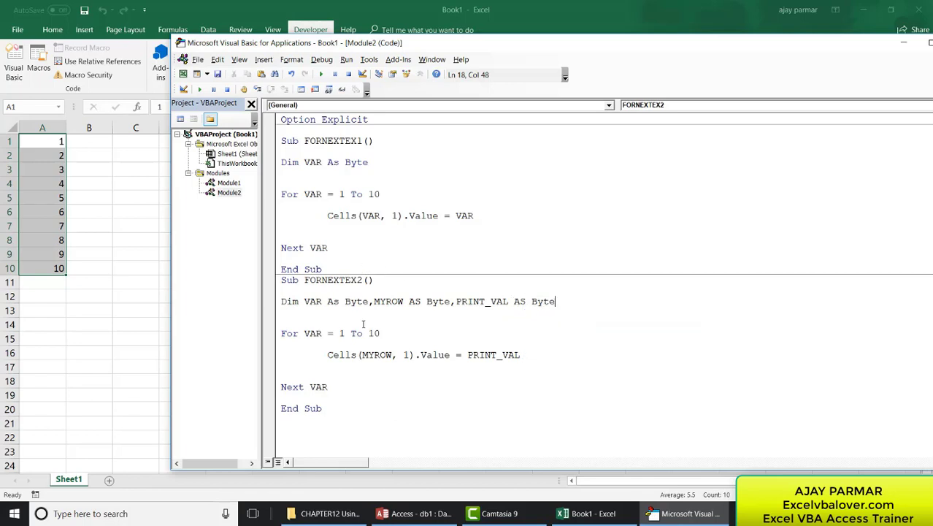
pyautogui.click(362, 322)
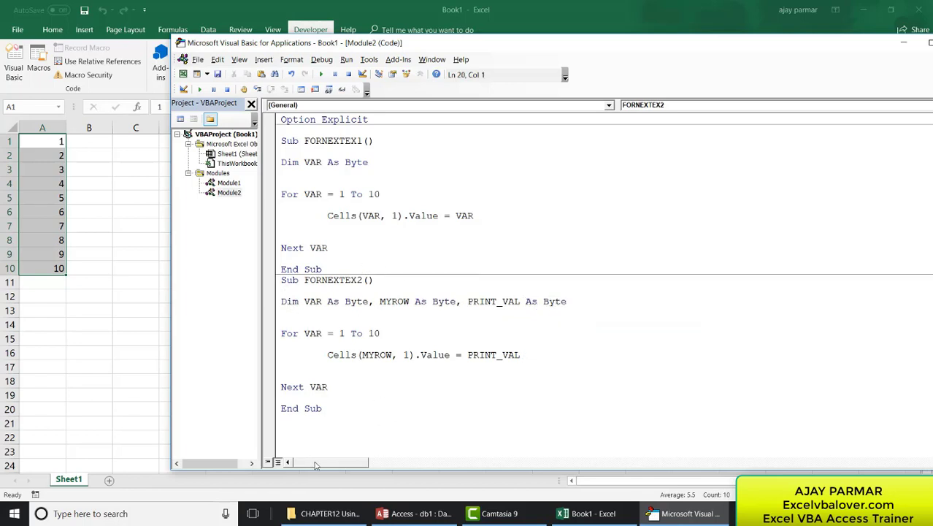
# Step: Add two blank lines below FORNEXTEX2's End Sub
pyautogui.click(357, 437)
pyautogui.press('Return')
pyautogui.press('Return')
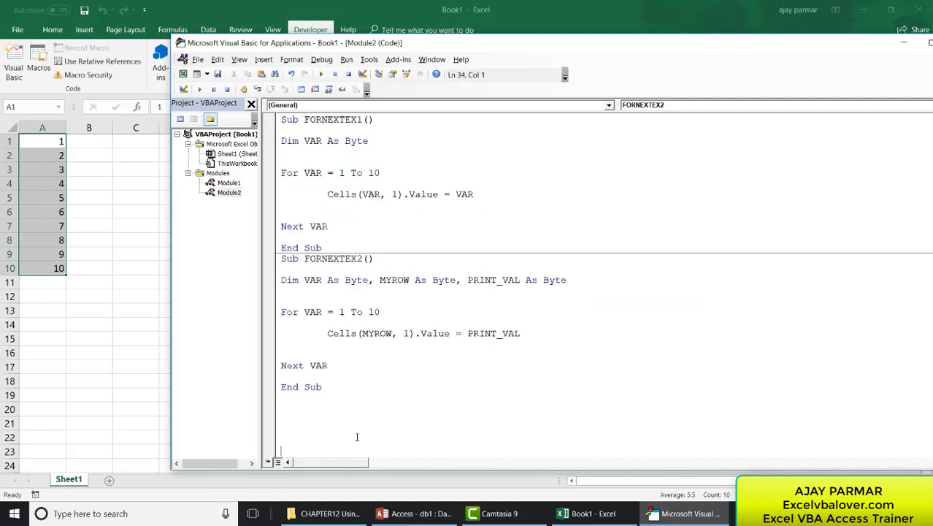
pyautogui.press('Return')
pyautogui.press('Return')
pyautogui.press('Return')
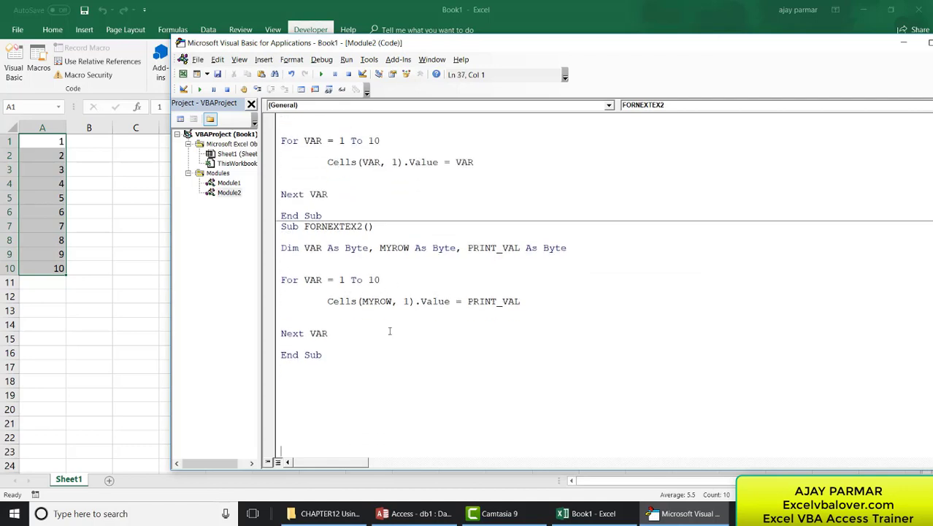
pyautogui.click(389, 330)
# Step: Clear the values from A1:A10 on Sheet1 and return to FORNEXTEX2 in the VBA editor
pyautogui.click(45, 142)
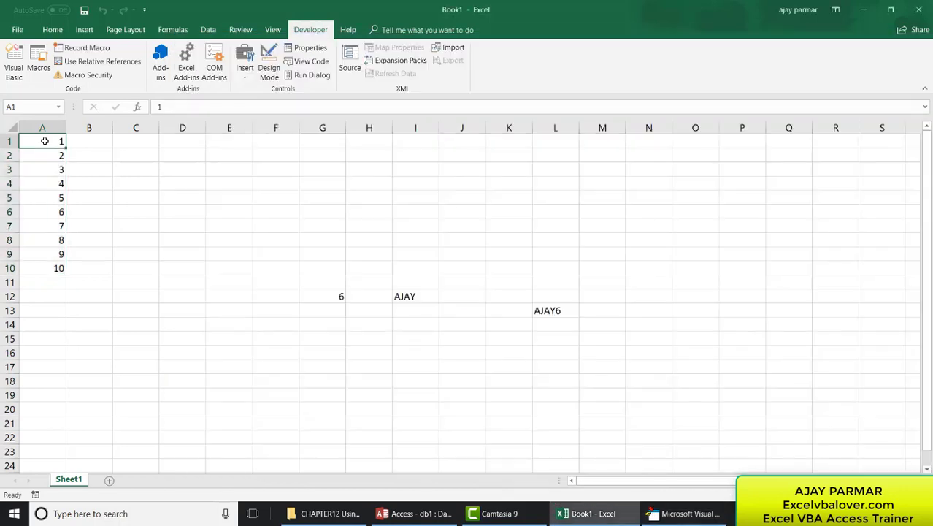
pyautogui.keyDown('shift'); pyautogui.click(54, 268); pyautogui.keyUp('shift')
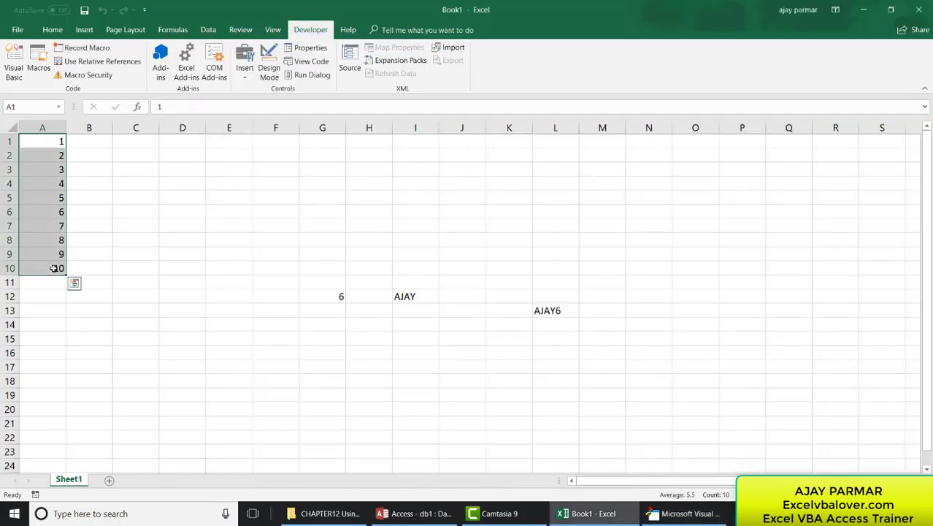
pyautogui.press('Delete')
pyautogui.click(45, 139)
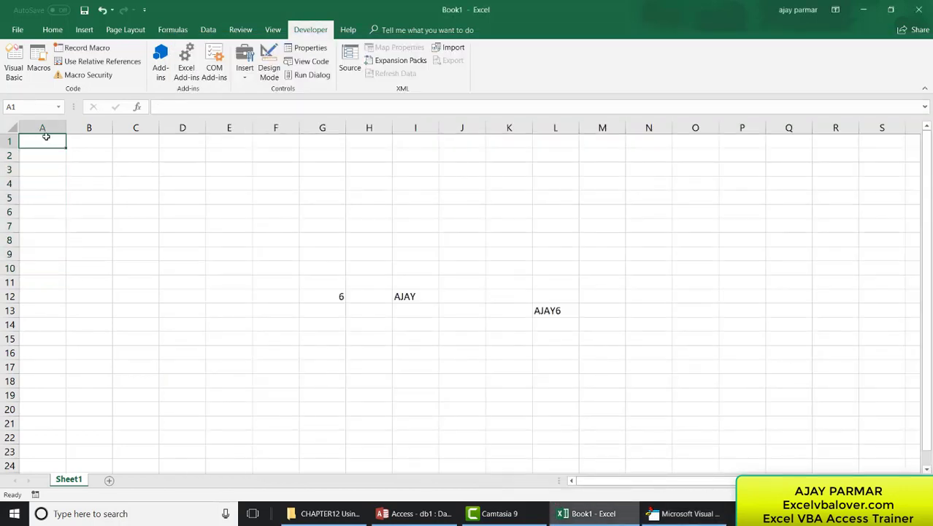
pyautogui.click(683, 514)
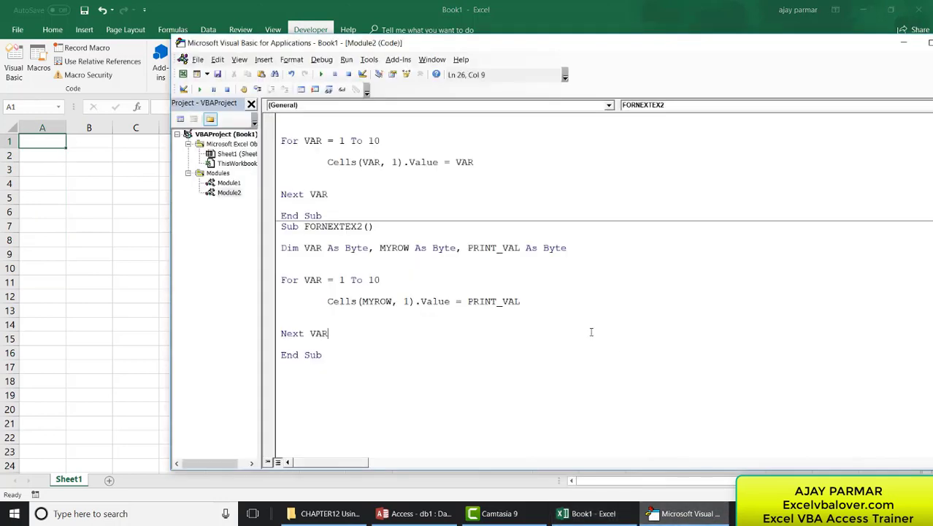
pyautogui.click(516, 290)
pyautogui.click(240, 60)
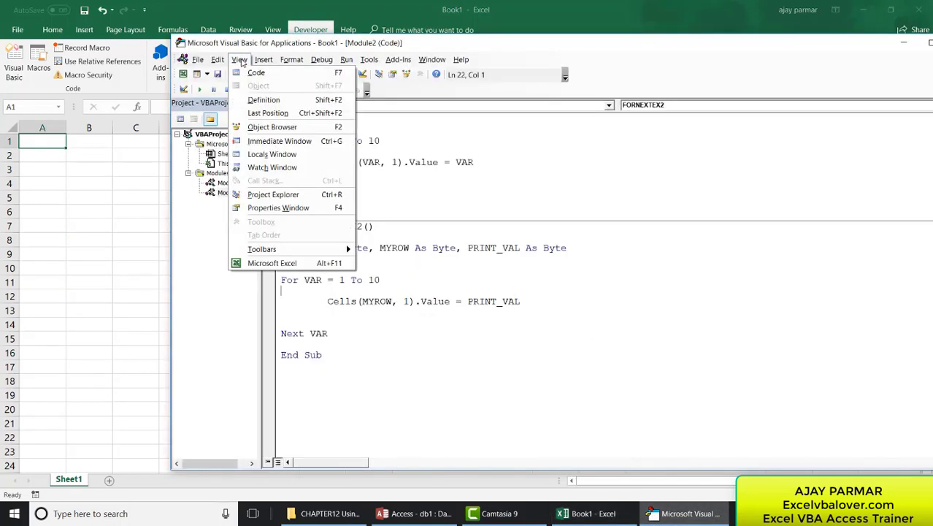
# Step: Show the Locals window, step FORNEXTEX2 to the Cells line, then continue to hit run-time error 1004
pyautogui.click(309, 155)
pyautogui.click(394, 284)
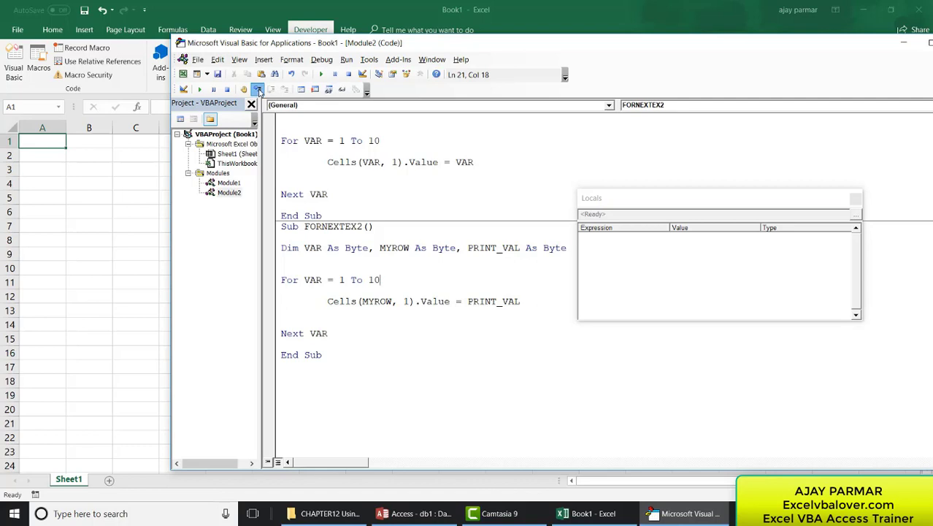
pyautogui.click(257, 89)
pyautogui.click(258, 89)
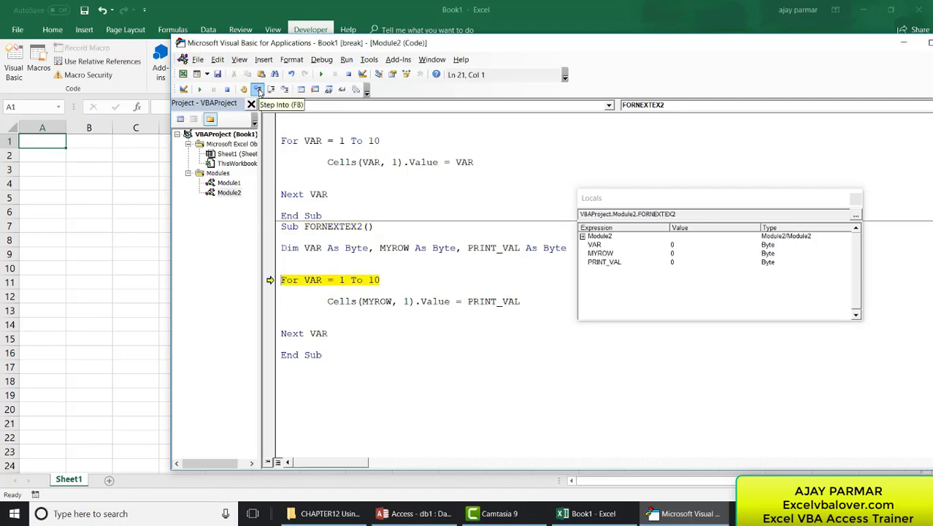
pyautogui.click(257, 89)
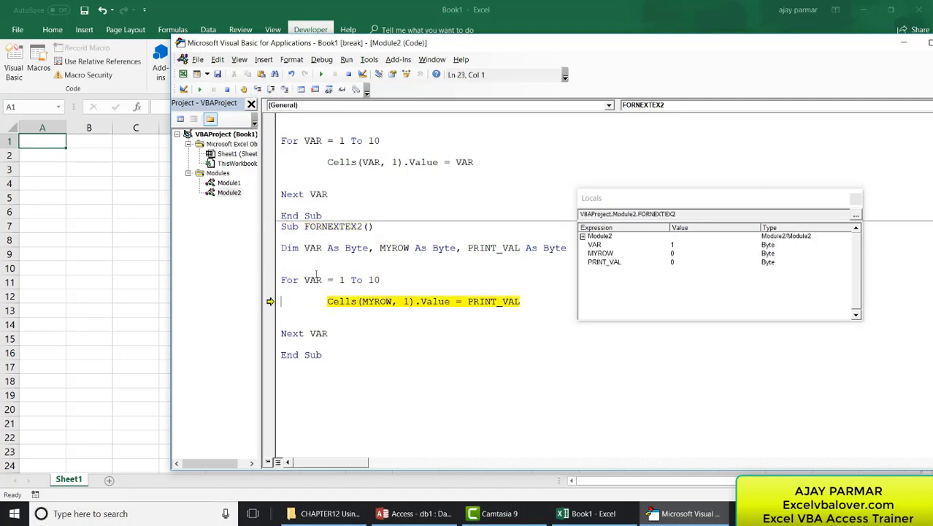
pyautogui.moveTo(314, 280)
pyautogui.click(327, 301)
pyautogui.keyDown('shift'); pyautogui.click(530, 302); pyautogui.keyUp('shift')
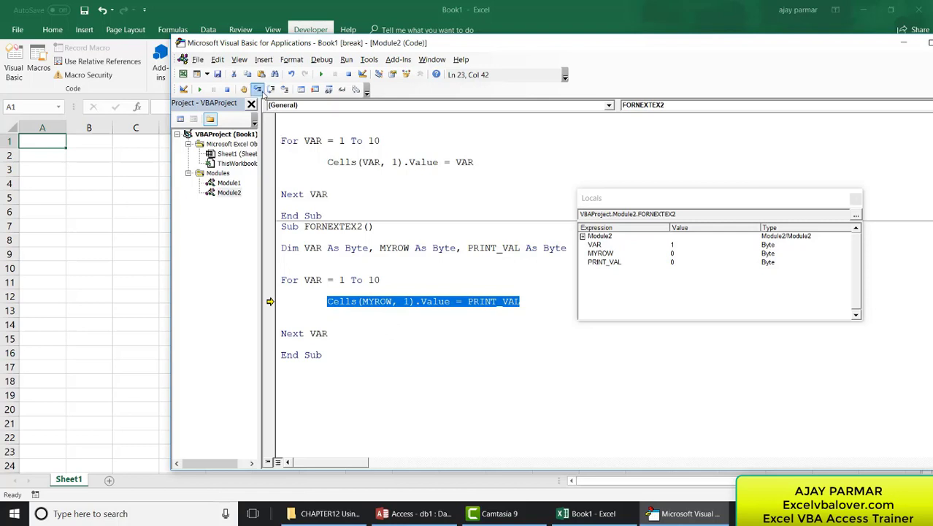
pyautogui.click(272, 94)
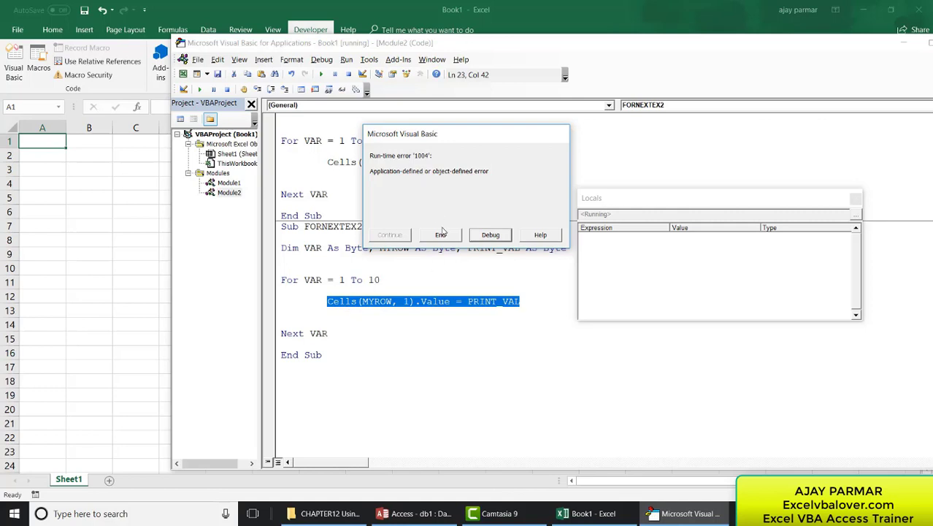
# Step: Choose Debug on the error, confirm MYROW and PRINT_VAL both read 0, and reset the macro
pyautogui.click(482, 235)
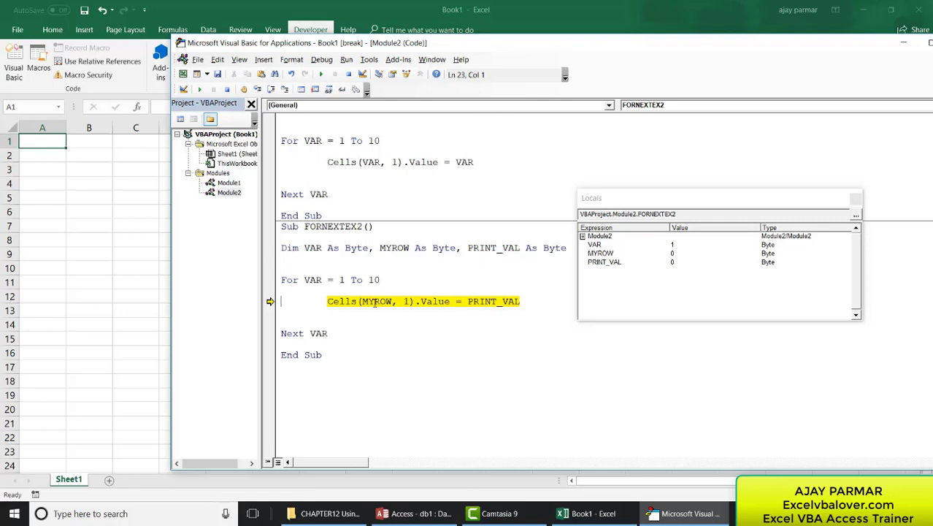
pyautogui.moveTo(373, 302)
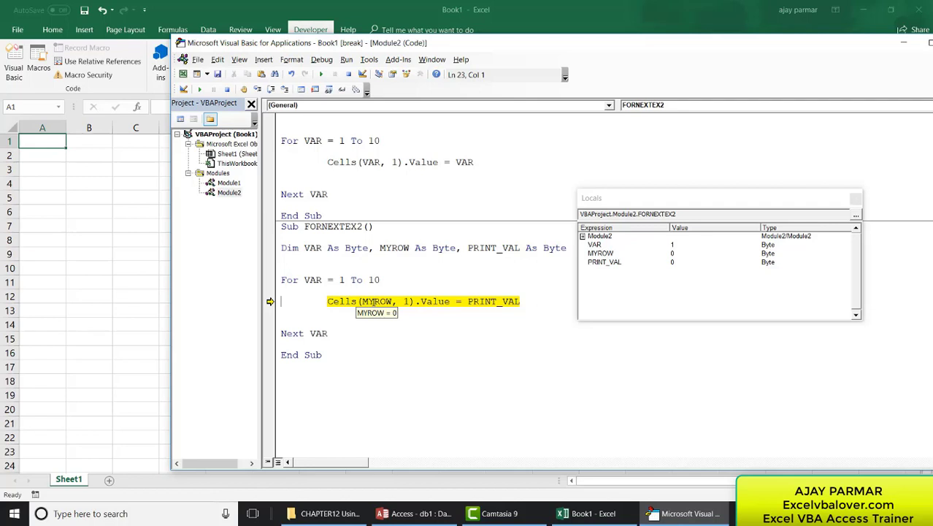
pyautogui.moveTo(496, 300)
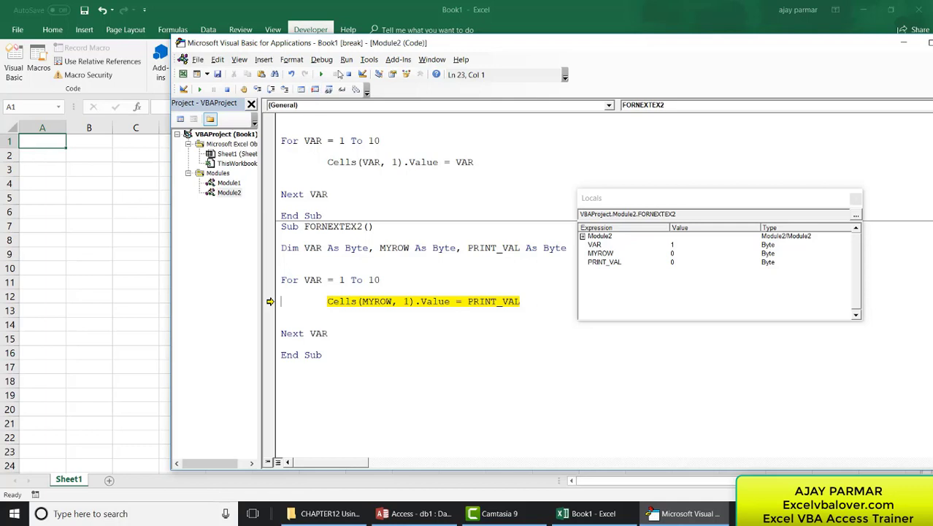
pyautogui.click(348, 75)
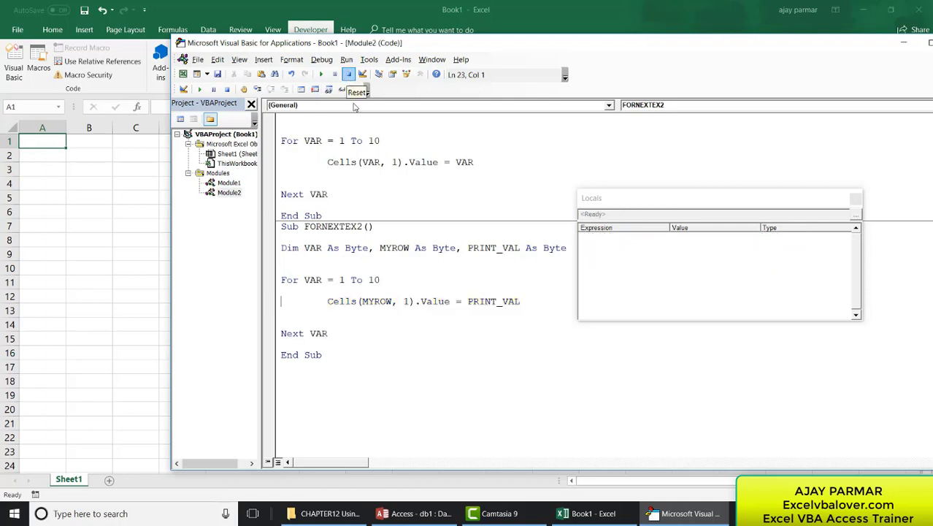
# Step: Insert MYROW = 1 and PRINT_VAL = 1 on new lines below FORNEXTEX2's Dim statement
pyautogui.click(307, 265)
pyautogui.press('Return')
pyautogui.press('Return')
pyautogui.press('Up')
pyautogui.press('Up')
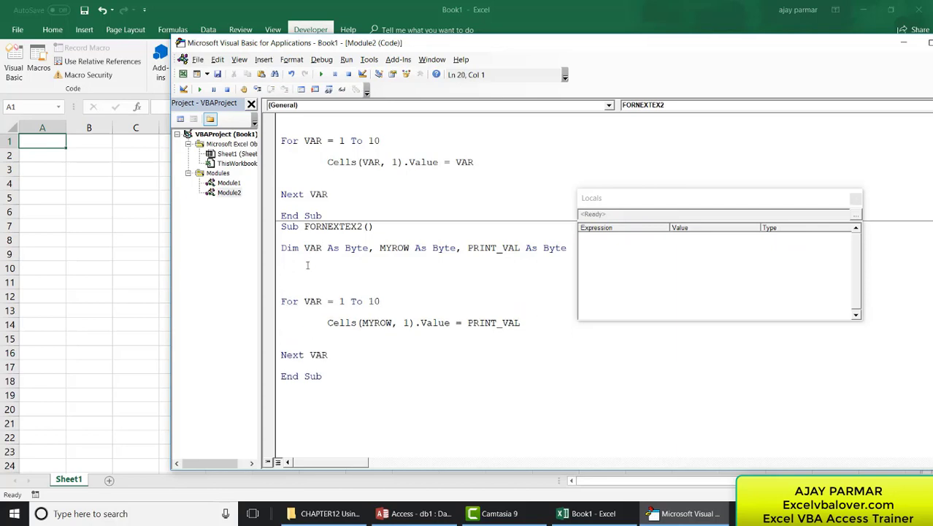
pyautogui.write('MYROW =1')
pyautogui.press('Return')
pyautogui.write('PRINT')
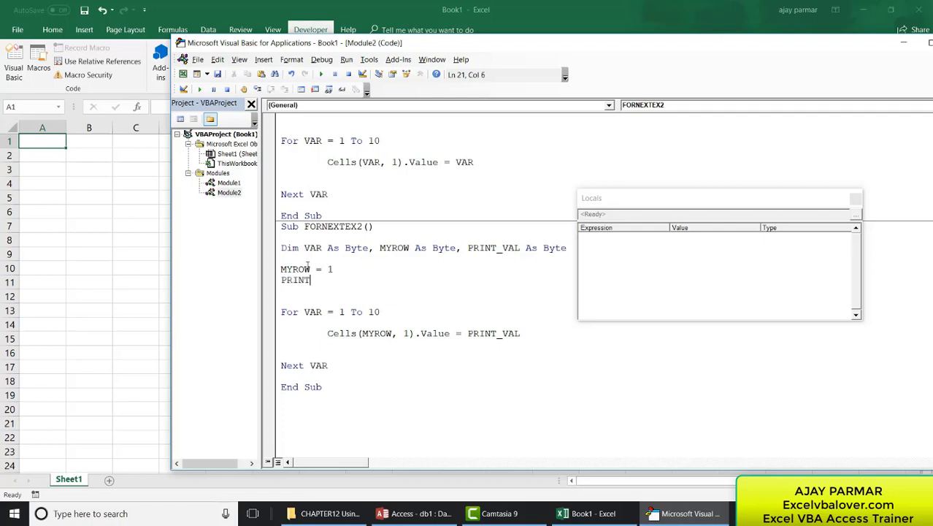
pyautogui.write('_vAL =1')
pyautogui.press('Return')
pyautogui.click(360, 348)
# Step: Step FORNEXTEX2 from the top through MYROW = 1 and PRINT_VAL = 1 until A1 receives 1
pyautogui.click(258, 89)
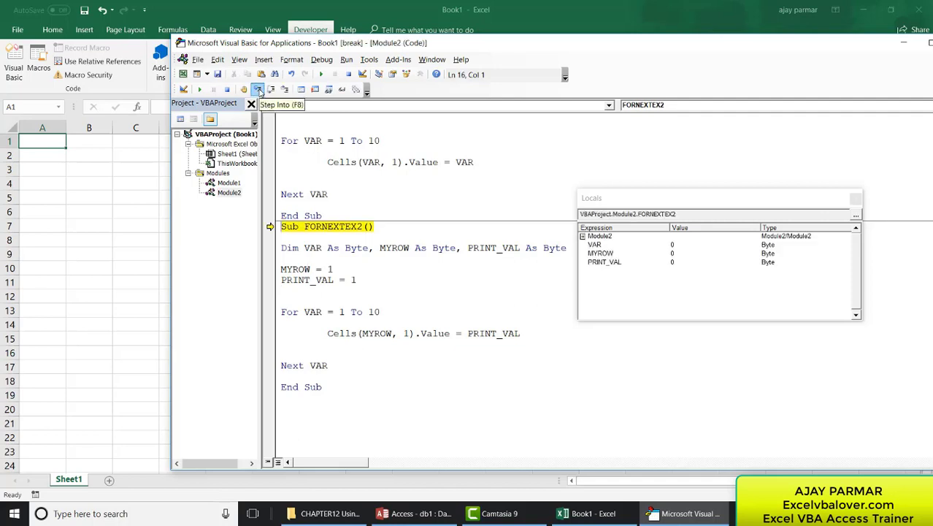
pyautogui.click(259, 89)
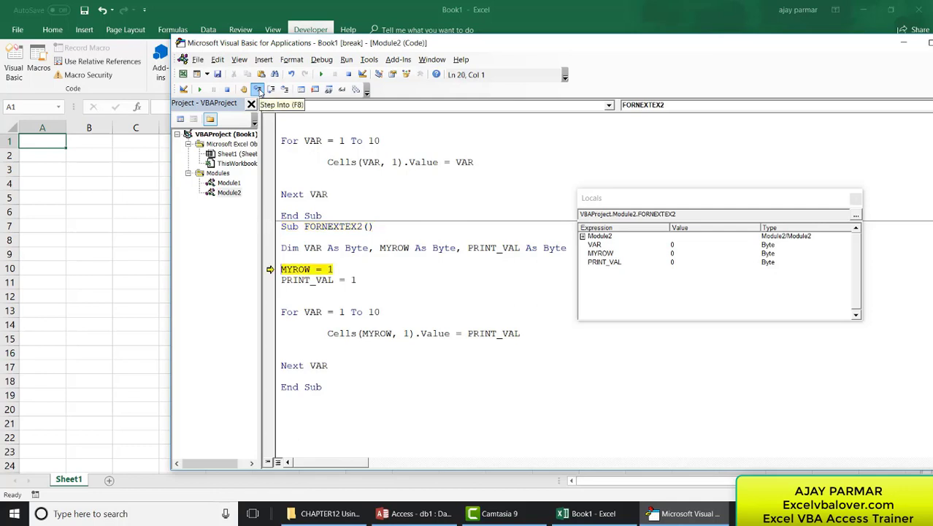
pyautogui.click(258, 89)
pyautogui.click(259, 89)
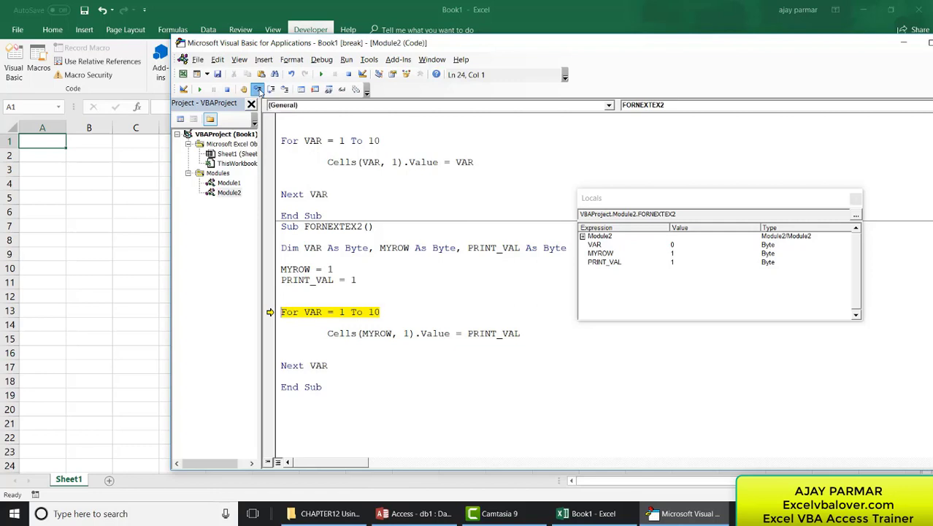
pyautogui.click(258, 89)
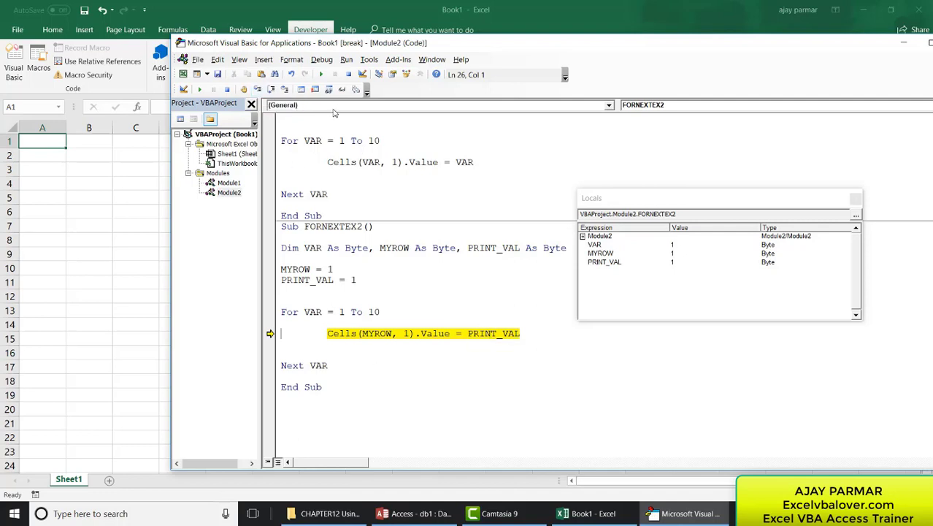
pyautogui.click(259, 89)
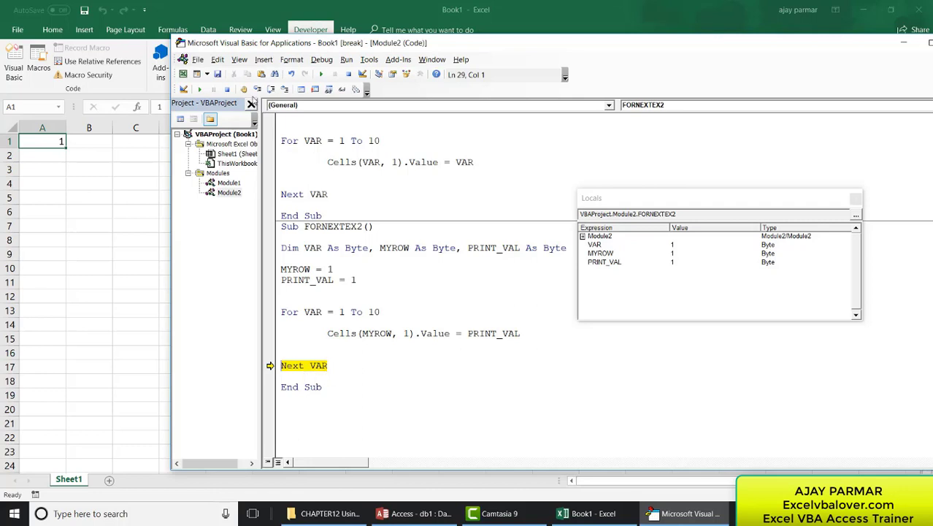
# Step: Step two more loop passes, rewriting 1 into A1 as VAR reaches 3, then reset
pyautogui.click(257, 89)
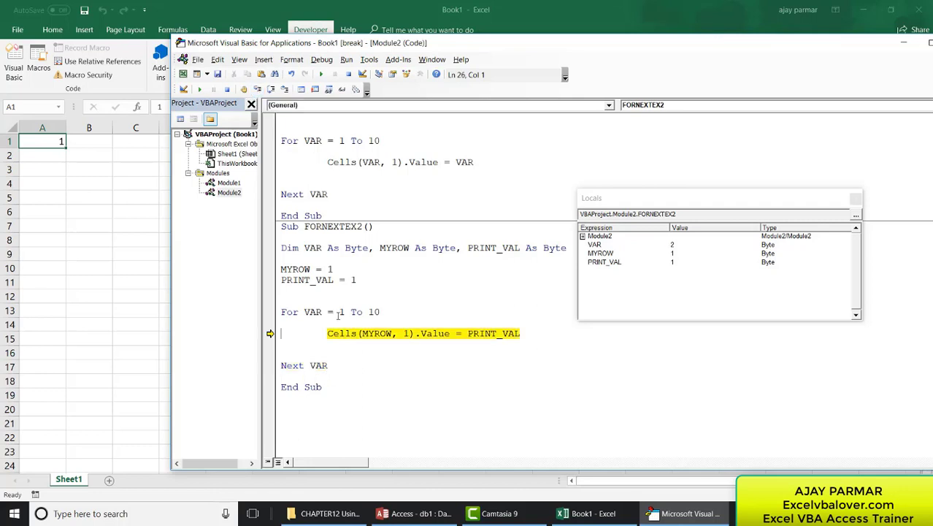
pyautogui.moveTo(380, 333)
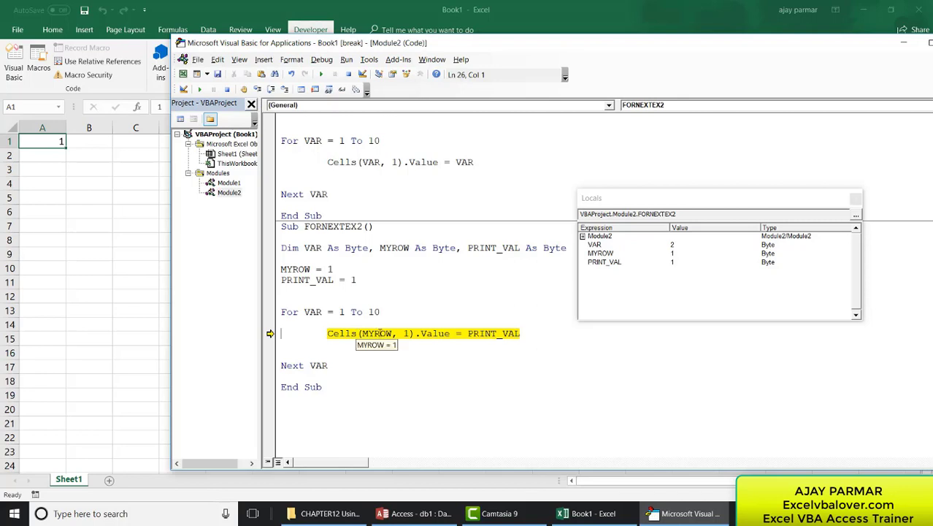
pyautogui.moveTo(501, 337)
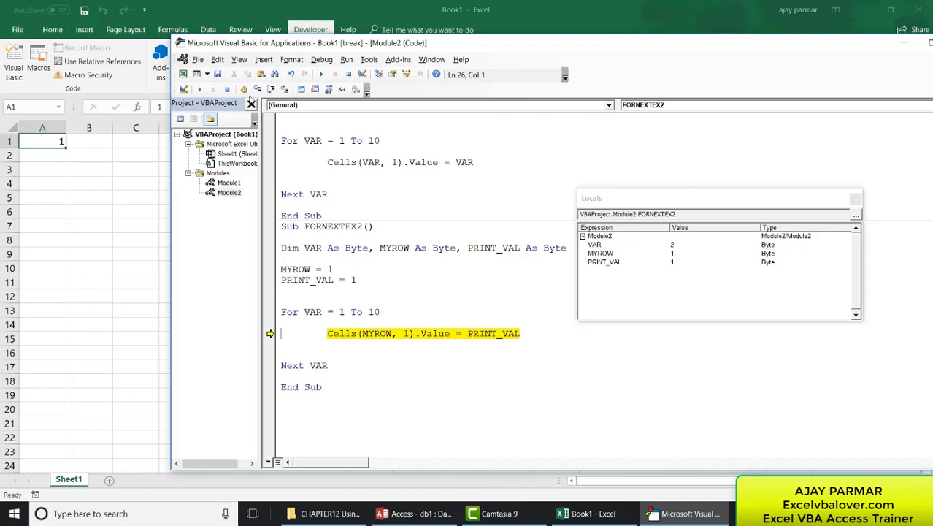
pyautogui.click(256, 90)
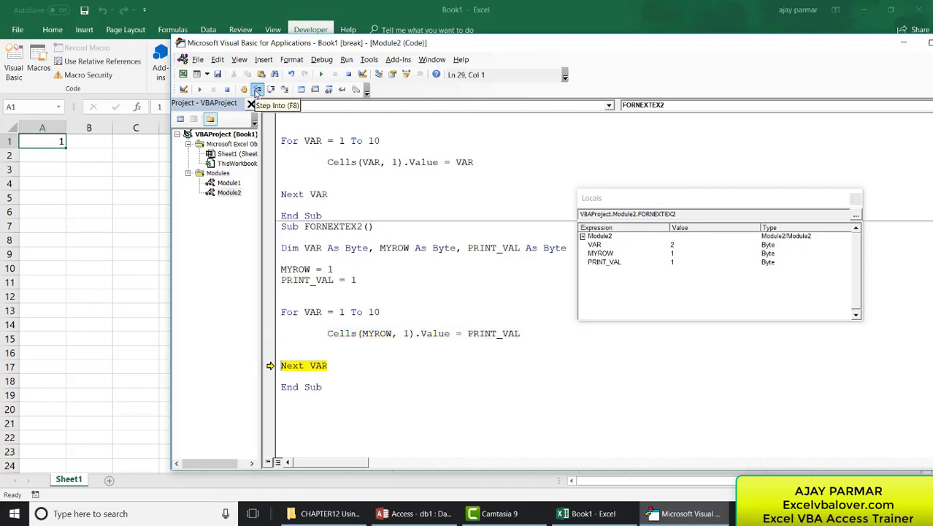
pyautogui.click(257, 89)
pyautogui.click(256, 90)
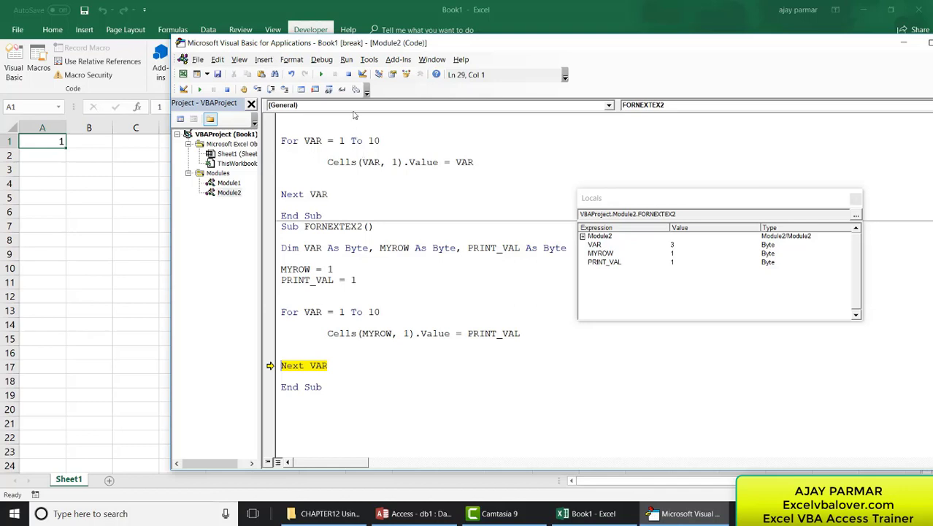
pyautogui.click(350, 74)
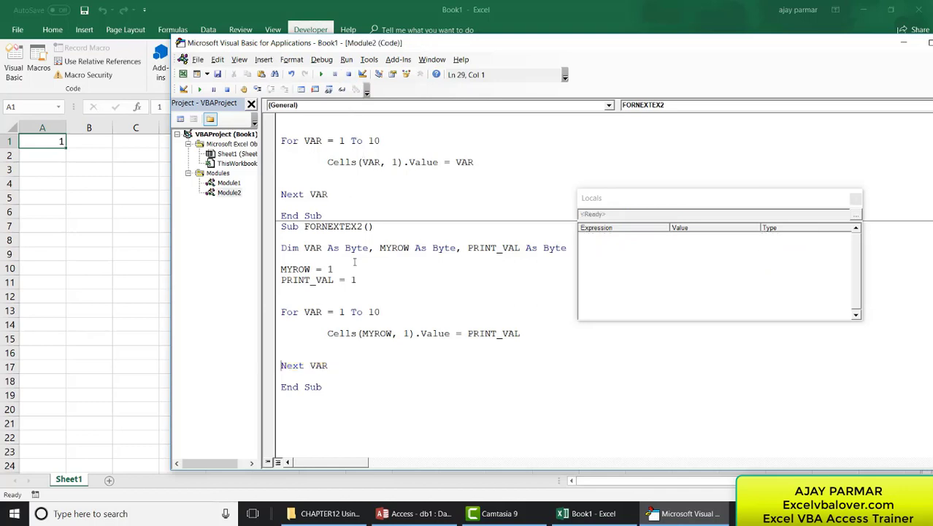
# Step: Insert MYROW = MYROW+1 and PRINT_VAL = PRINT_VAL + 1 above Next VAR, followed by a blank line
pyautogui.click(329, 333)
pyautogui.keyDown('shift'); pyautogui.click(533, 335); pyautogui.keyUp('shift')
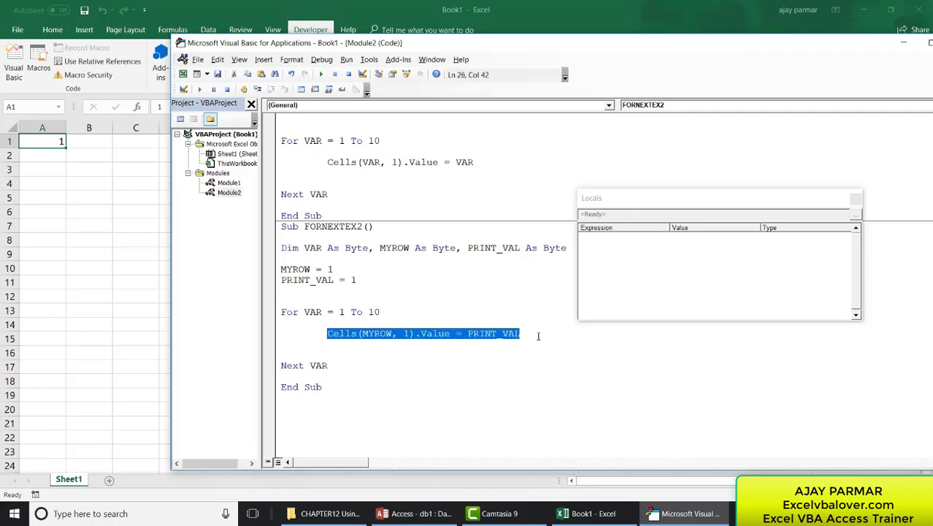
pyautogui.click(329, 367)
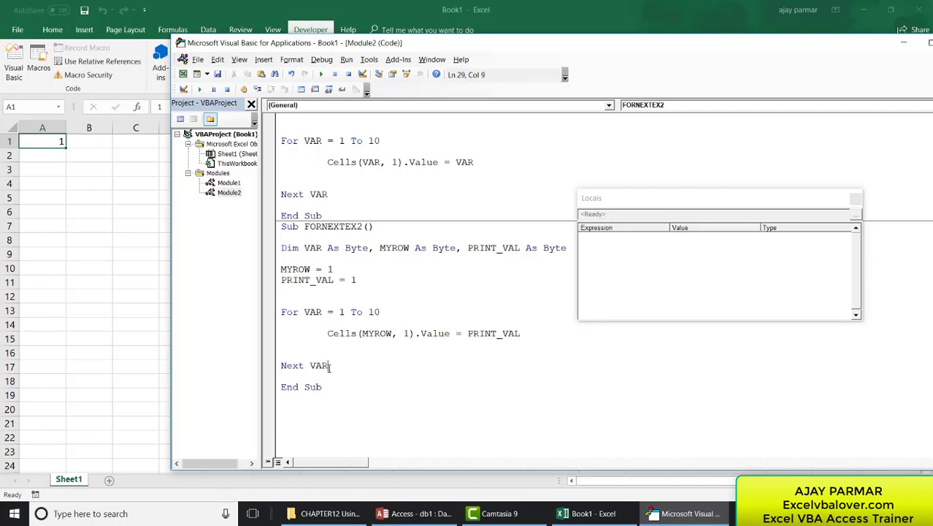
pyautogui.keyDown('shift'); pyautogui.click(281, 365); pyautogui.keyUp('shift')
pyautogui.click(332, 353)
pyautogui.write('MY')
pyautogui.write('ROW = MYRO')
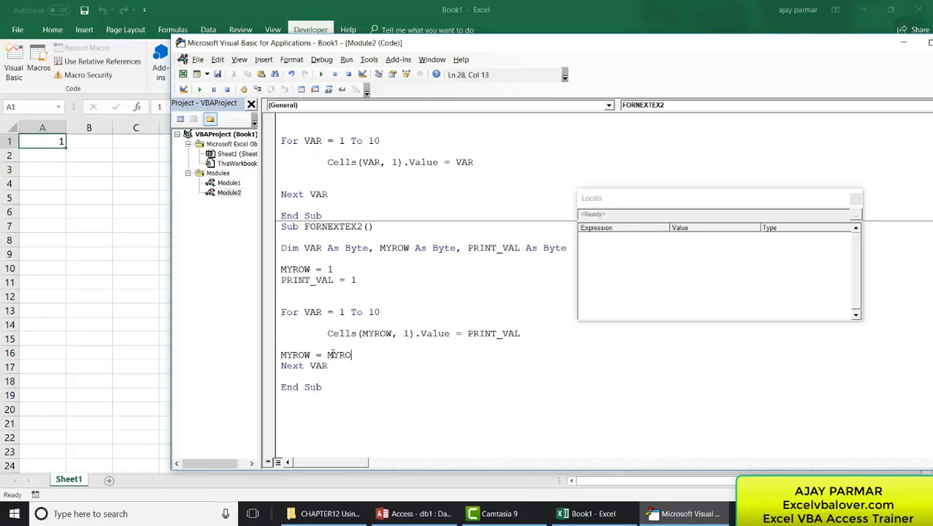
pyautogui.write('W+1')
pyautogui.press('Return')
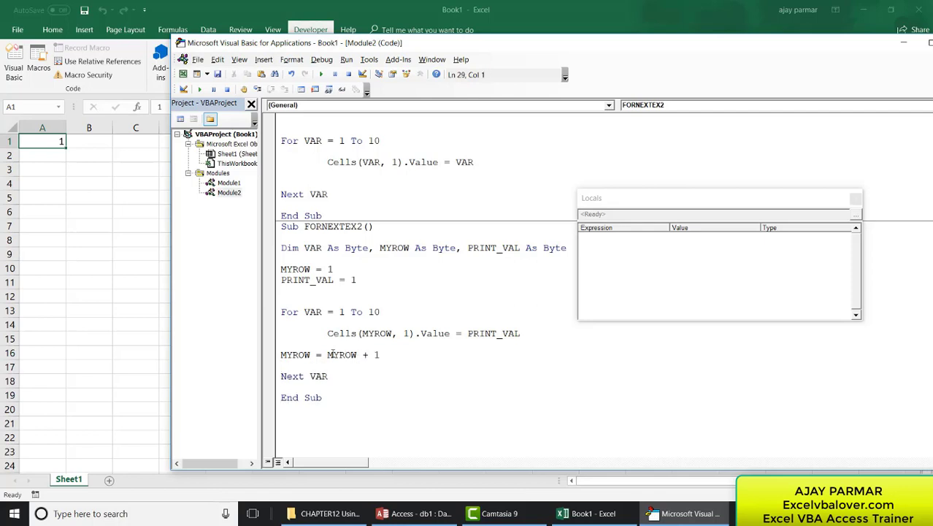
pyautogui.write('PRINT_')
pyautogui.write('VAL = ')
pyautogui.write('PRINT_')
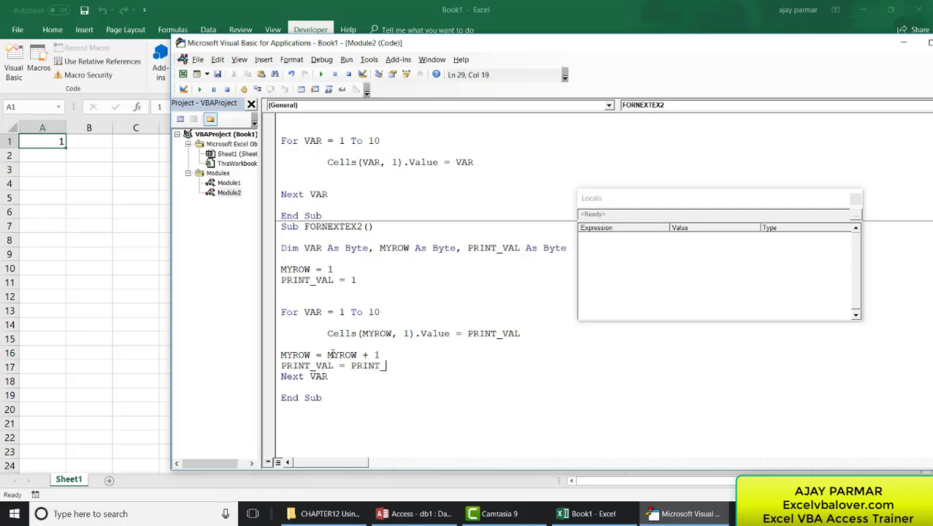
pyautogui.write('VAL ')
pyautogui.write('+ ')
pyautogui.write('1')
pyautogui.press('Down')
pyautogui.click(281, 376)
pyautogui.press('Return')
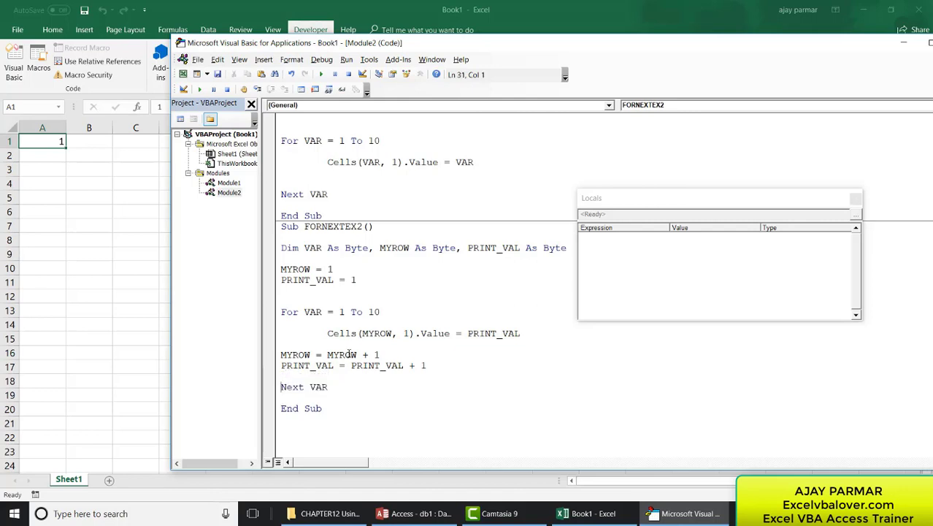
pyautogui.doubleClick(342, 355)
pyautogui.hotkey('shift', 'End')
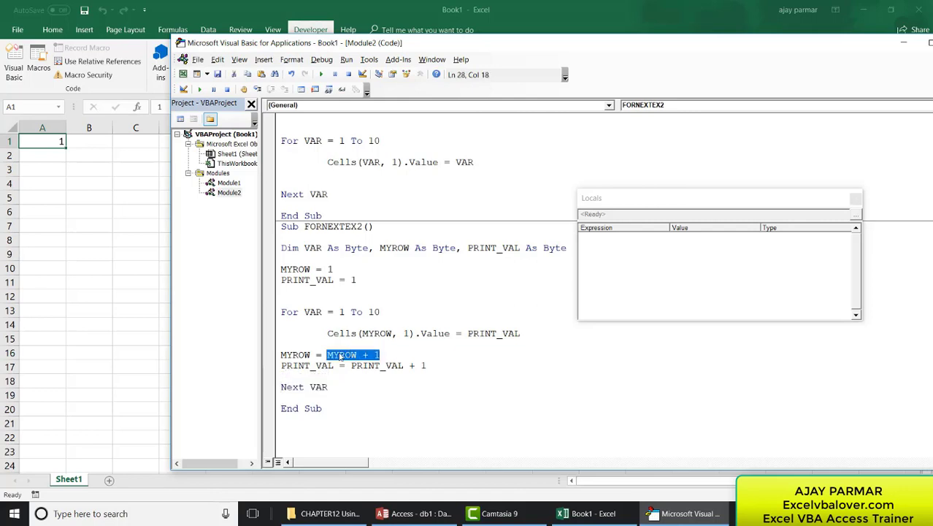
pyautogui.doubleClick(340, 356)
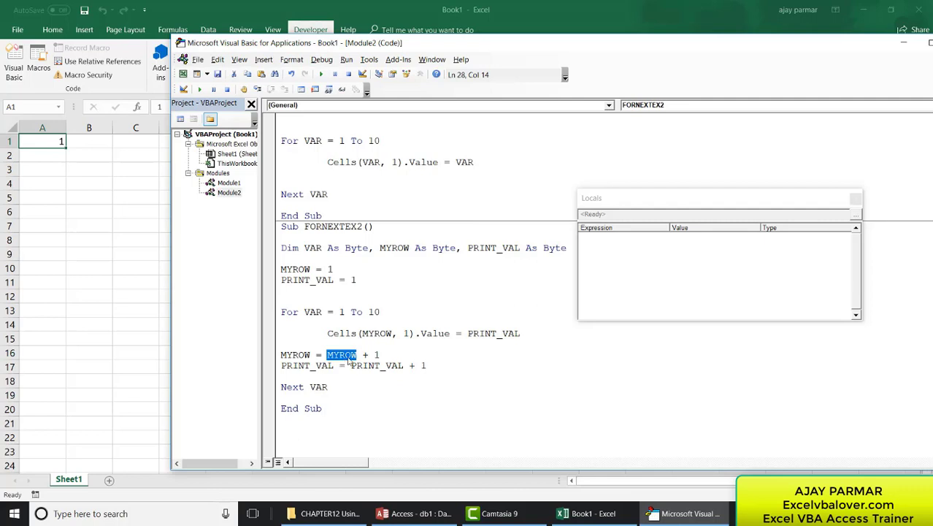
pyautogui.click(392, 356)
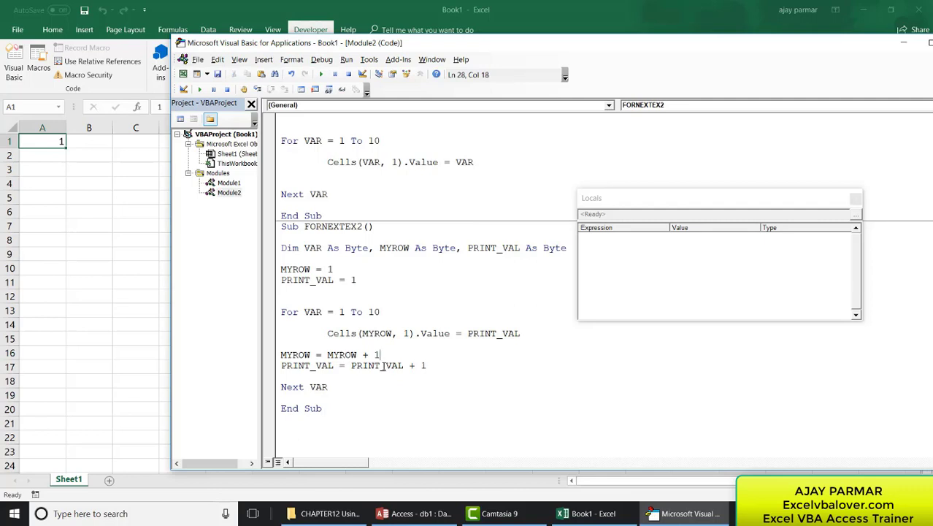
pyautogui.doubleClick(384, 365)
pyautogui.click(383, 392)
pyautogui.click(481, 270)
pyautogui.click(364, 175)
pyautogui.click(276, 354)
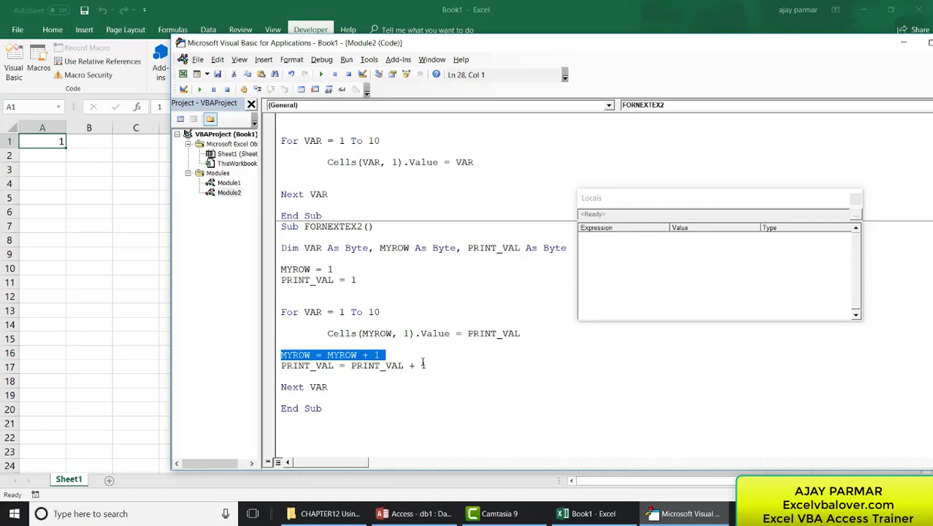
pyautogui.press('Down')
pyautogui.hotkey('shift', 'End')
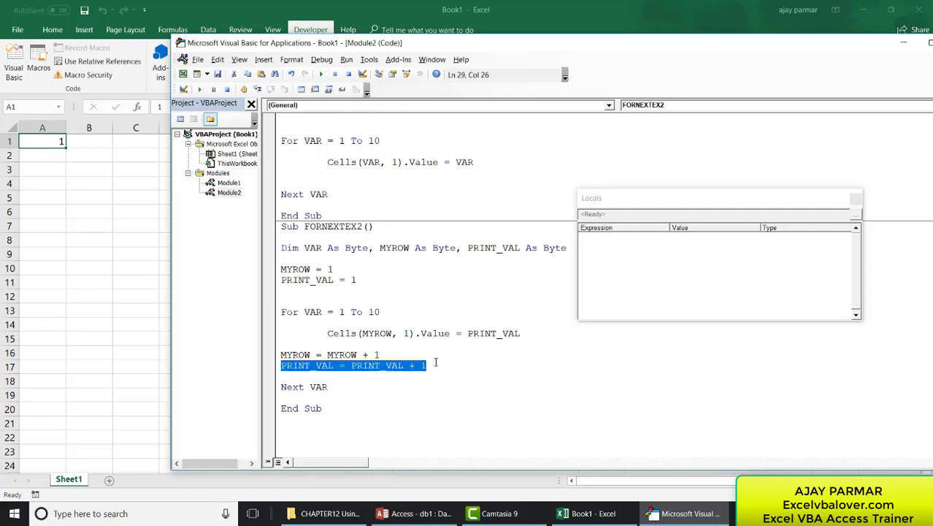
pyautogui.click(436, 363)
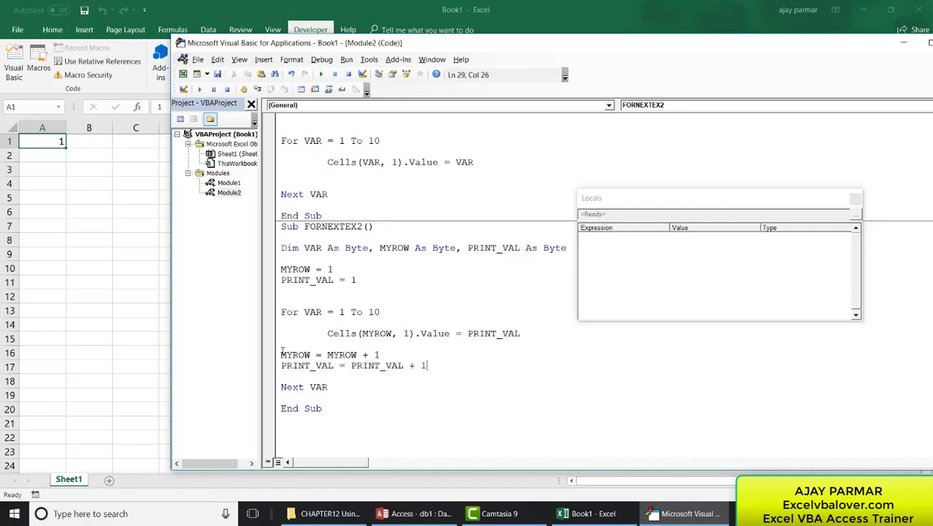
pyautogui.keyDown('shift'); pyautogui.click(282, 354); pyautogui.keyUp('shift')
pyautogui.click(476, 358)
# Step: Step through the starting assignments into the first loop pass, writing 1 into A1
pyautogui.click(258, 89)
pyautogui.click(258, 89)
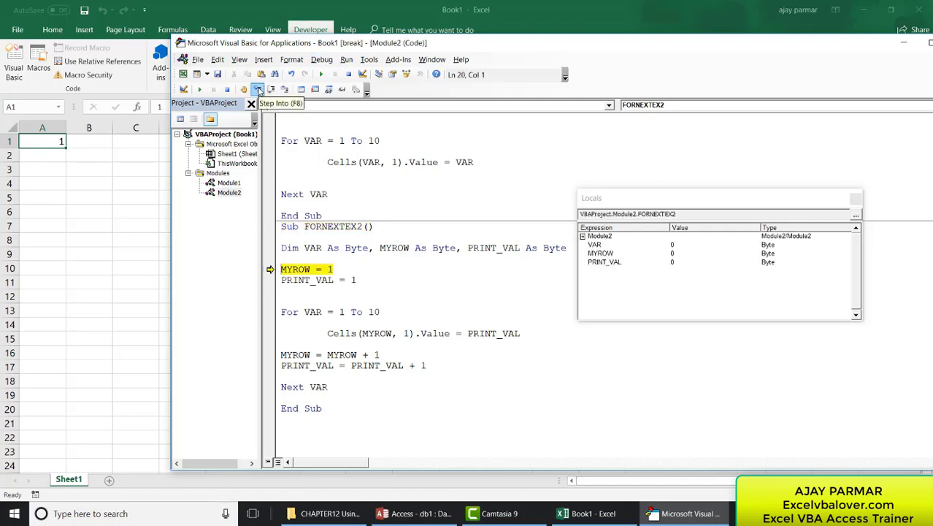
pyautogui.click(258, 89)
pyautogui.click(258, 90)
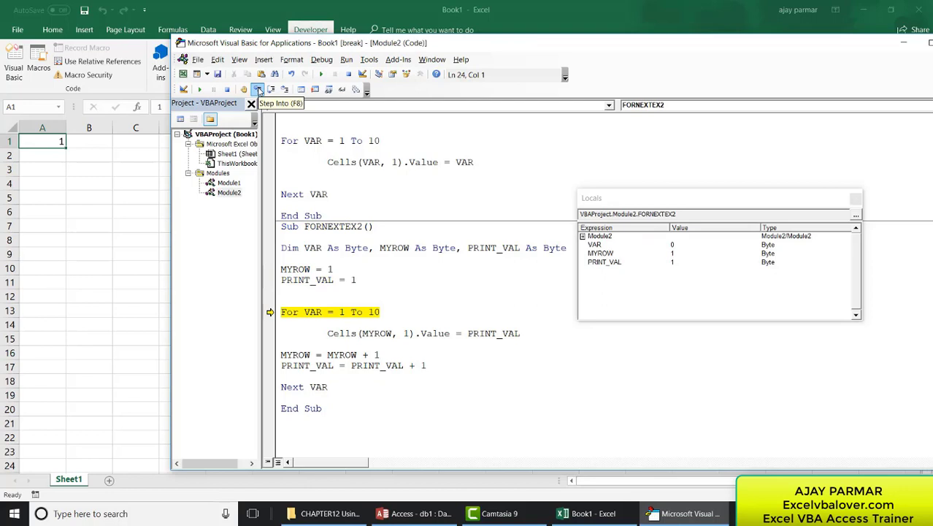
pyautogui.click(258, 89)
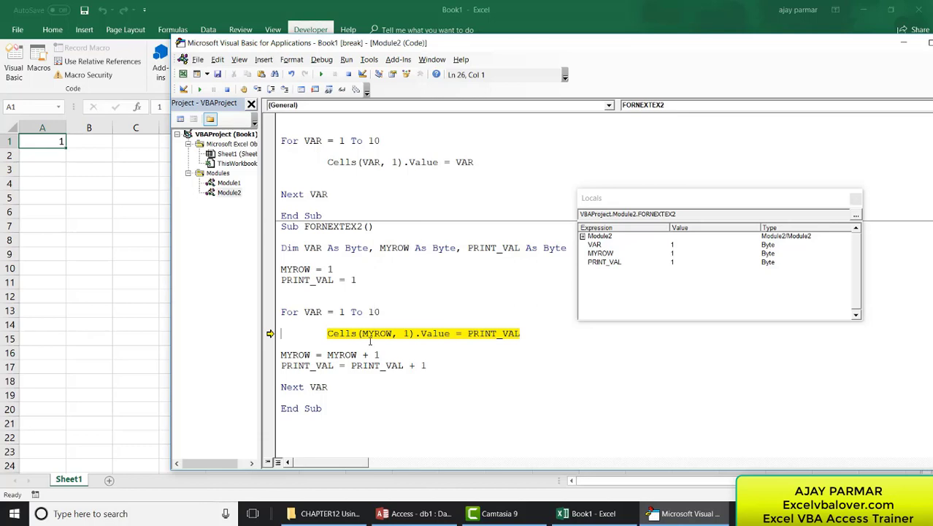
pyautogui.moveTo(377, 333)
pyautogui.click(257, 89)
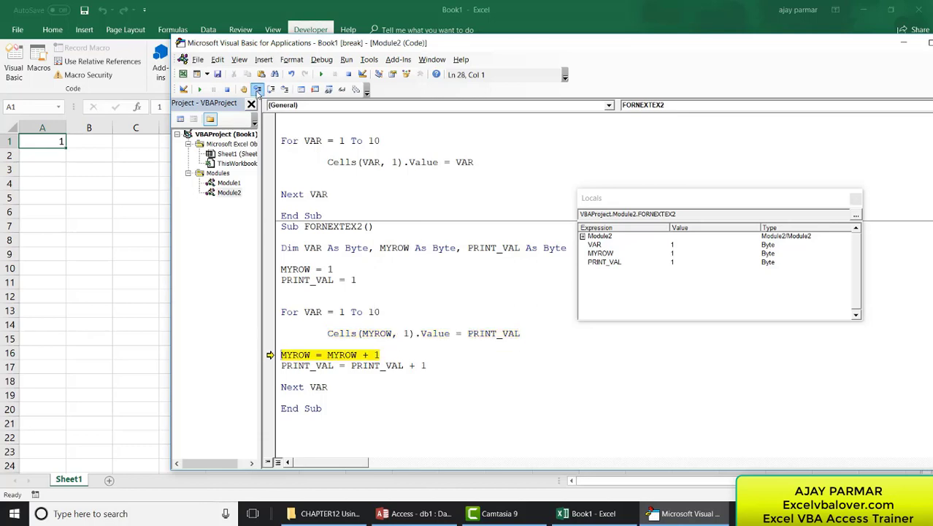
# Step: Step MYROW and PRINT_VAL up to 2 and loop back, writing 2 into A2
pyautogui.click(257, 89)
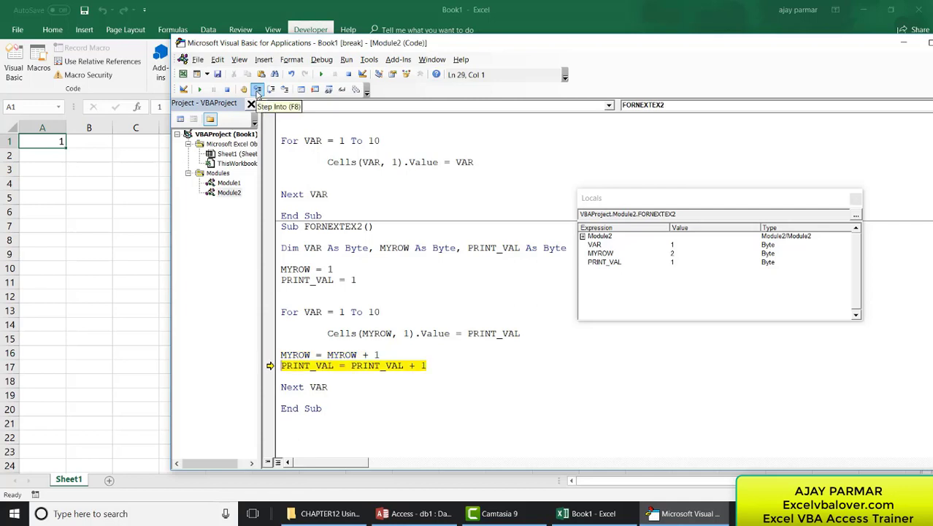
pyautogui.click(257, 89)
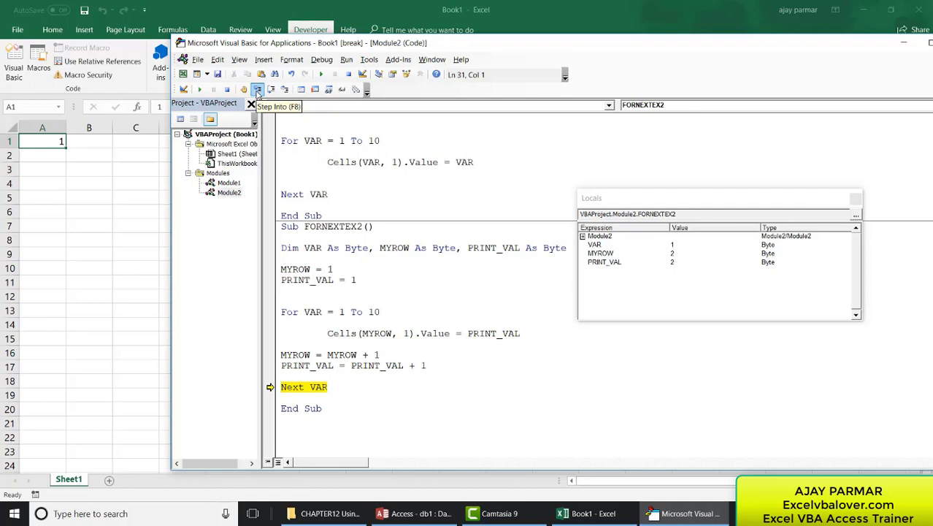
pyautogui.click(257, 89)
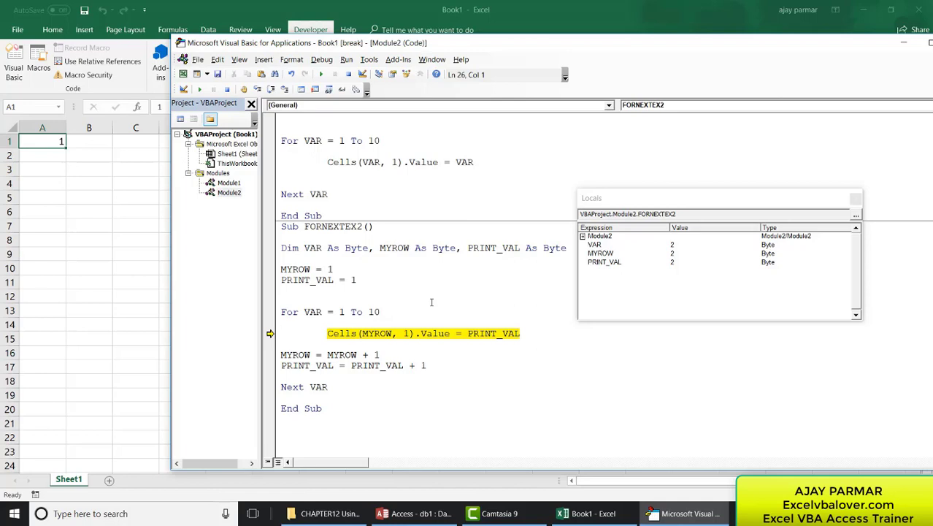
pyautogui.moveTo(380, 332)
pyautogui.moveTo(492, 333)
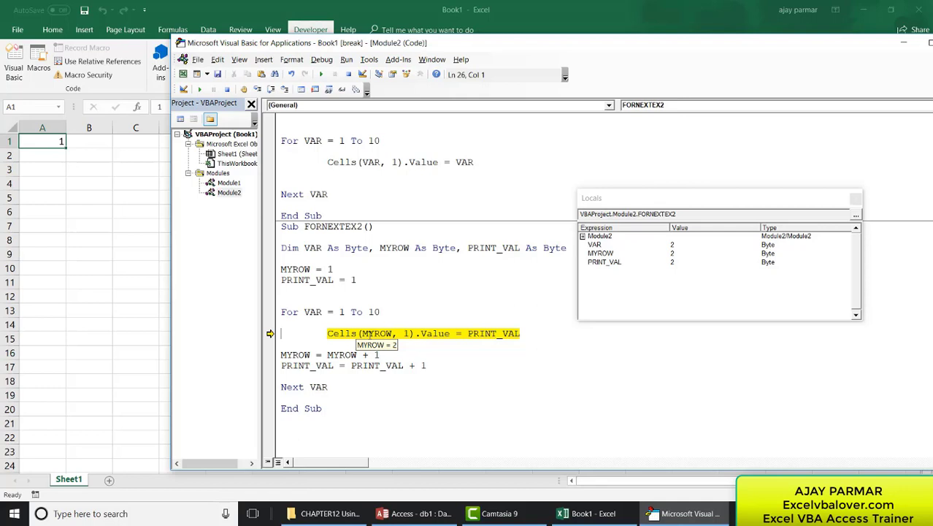
pyautogui.click(258, 89)
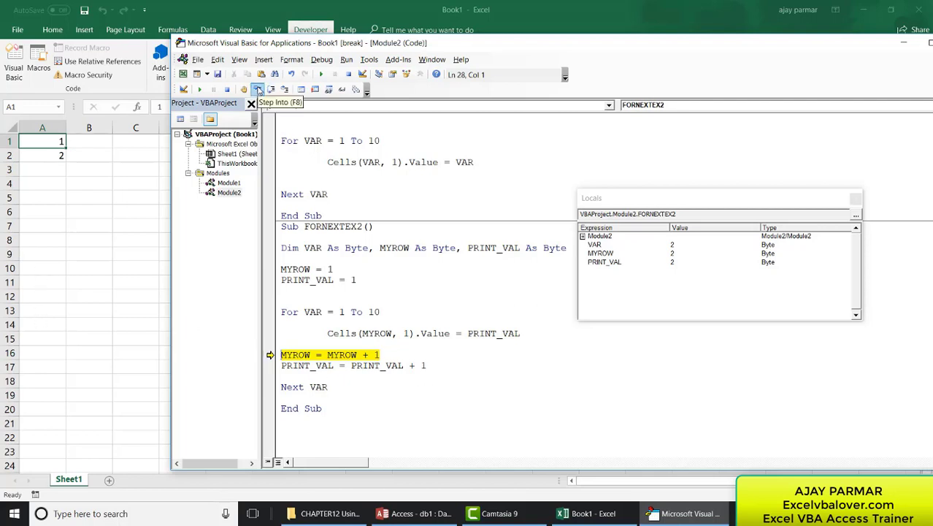
# Step: Step MYROW and PRINT_VAL up to 3 and loop back, writing 3 into A3
pyautogui.click(258, 90)
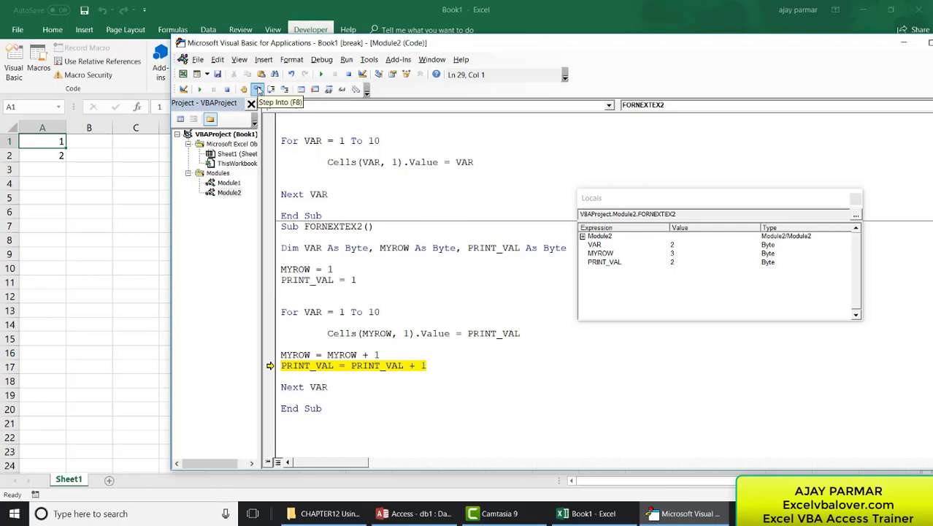
pyautogui.click(258, 89)
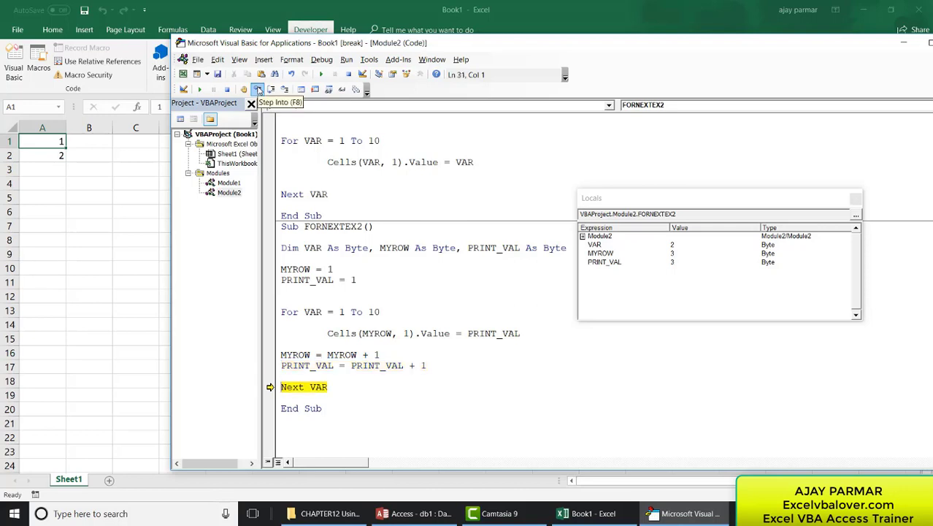
pyautogui.click(259, 90)
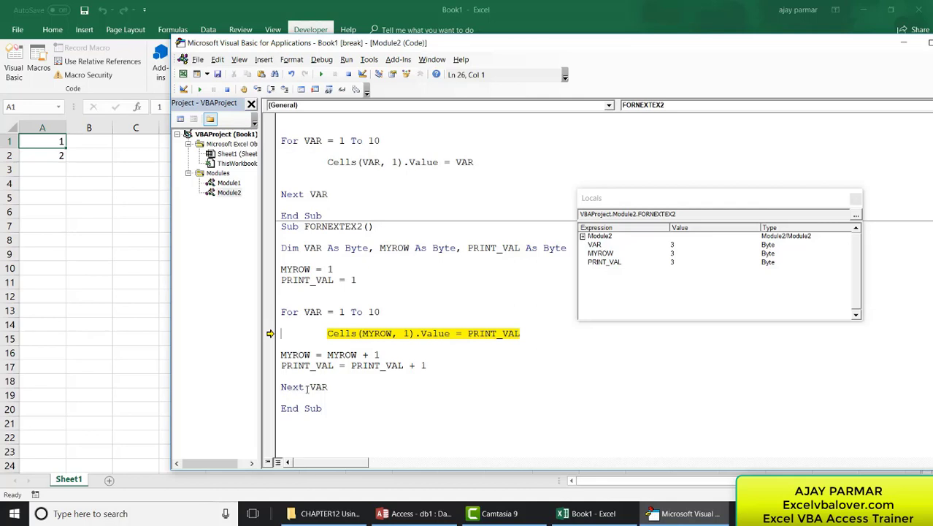
pyautogui.moveTo(319, 387)
pyautogui.click(258, 91)
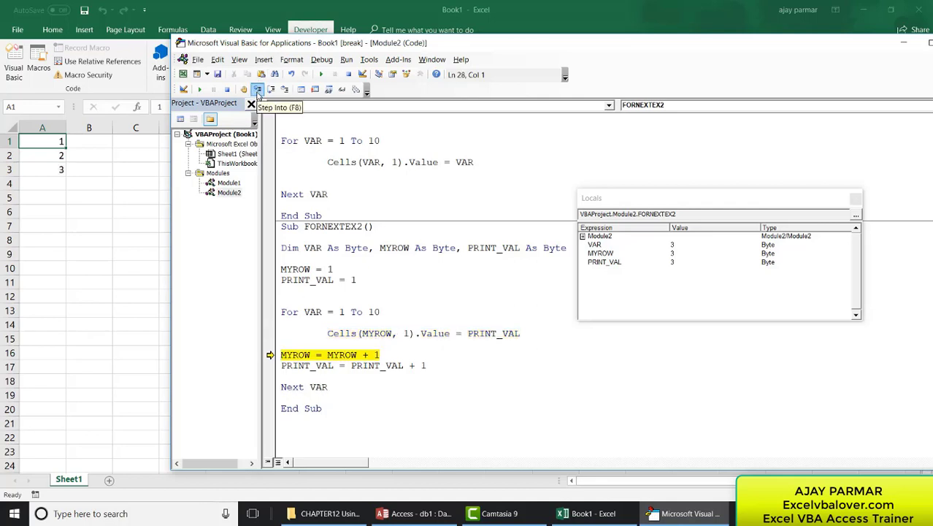
# Step: Step through the next three passes, filling A4, A5 and A6 with 4, 5 and 6
pyautogui.click(258, 91)
pyautogui.click(258, 90)
pyautogui.click(258, 91)
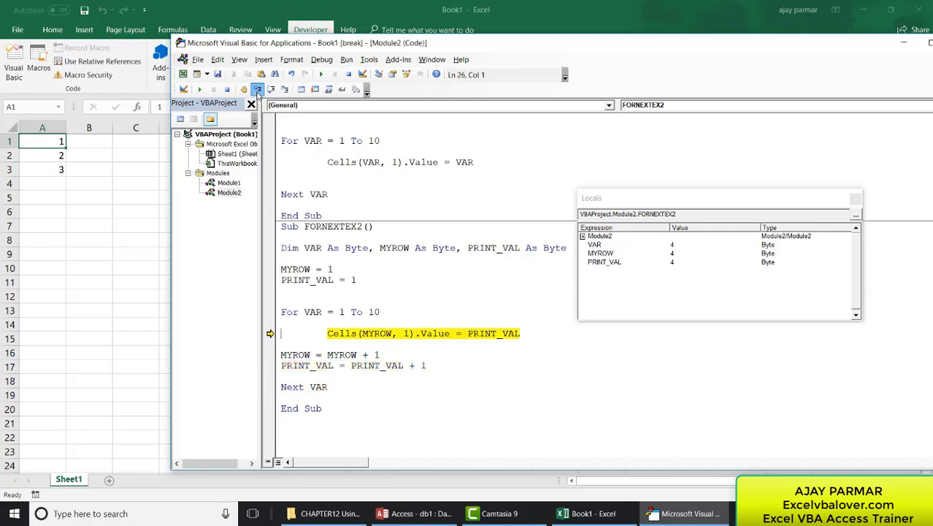
pyautogui.click(257, 91)
pyautogui.click(258, 91)
pyautogui.click(258, 91)
pyautogui.click(258, 91)
pyautogui.click(257, 91)
pyautogui.click(258, 91)
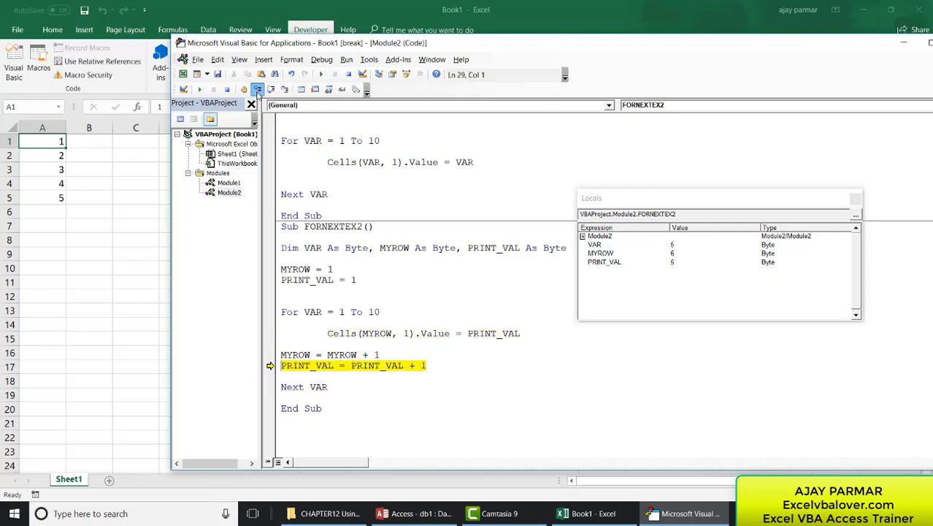
pyautogui.click(258, 91)
pyautogui.click(258, 90)
pyautogui.click(258, 91)
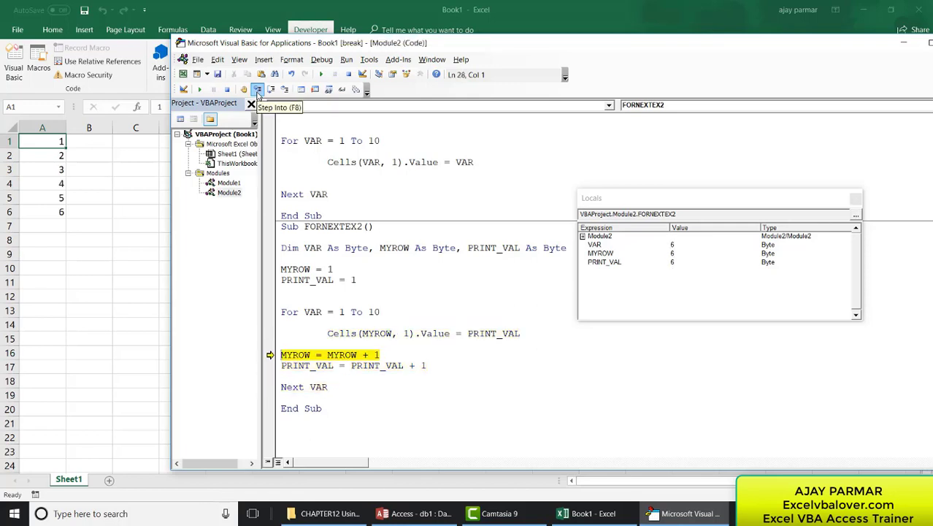
pyautogui.click(258, 90)
# Step: Step through the seventh and eighth passes, writing 7 into A7 and 8 into A8
pyautogui.click(257, 90)
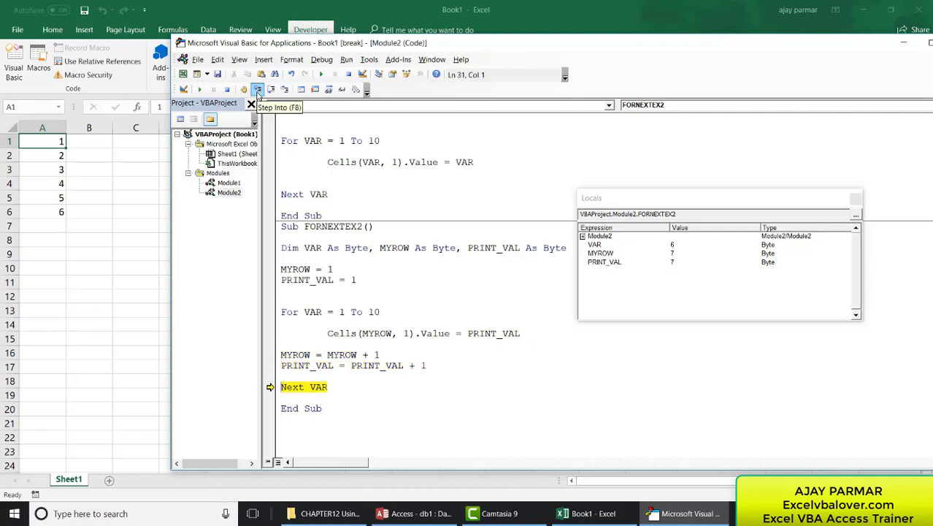
pyautogui.click(258, 91)
pyautogui.click(258, 90)
pyautogui.click(258, 91)
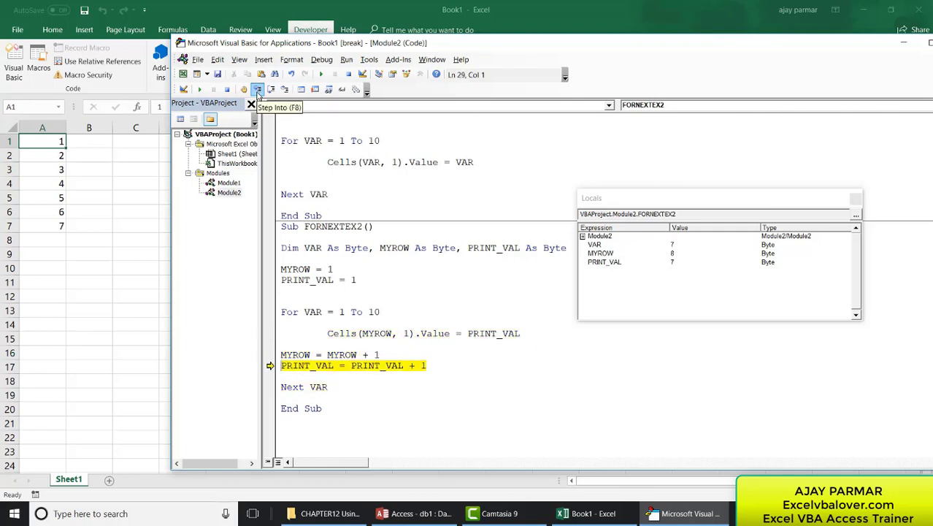
pyautogui.click(258, 90)
pyautogui.click(258, 90)
pyautogui.click(257, 91)
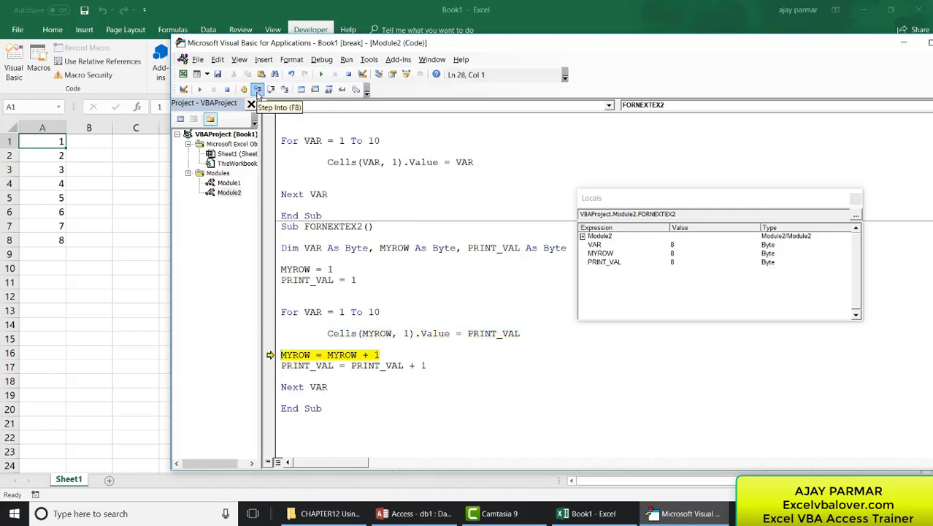
pyautogui.click(258, 90)
pyautogui.click(258, 91)
pyautogui.click(258, 91)
# Step: Step through the final passes, filling A9 and A10, then exit the loop to End Sub
pyautogui.click(258, 91)
pyautogui.click(257, 90)
pyautogui.click(258, 90)
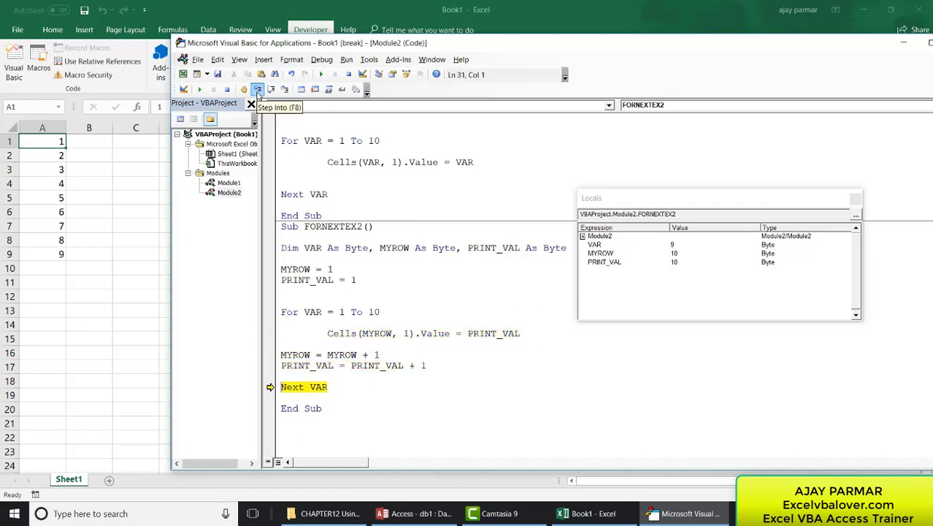
pyautogui.click(258, 90)
pyautogui.click(257, 91)
pyautogui.click(258, 91)
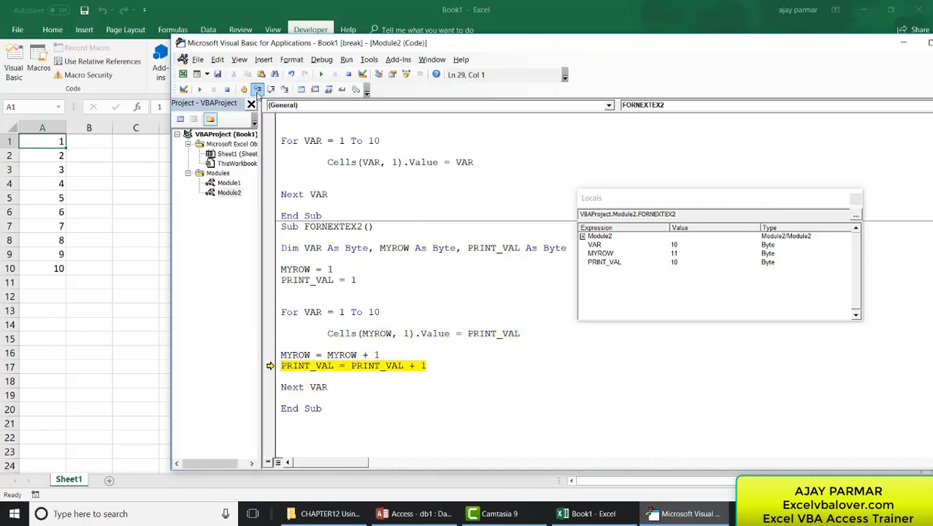
pyautogui.click(258, 91)
pyautogui.click(258, 91)
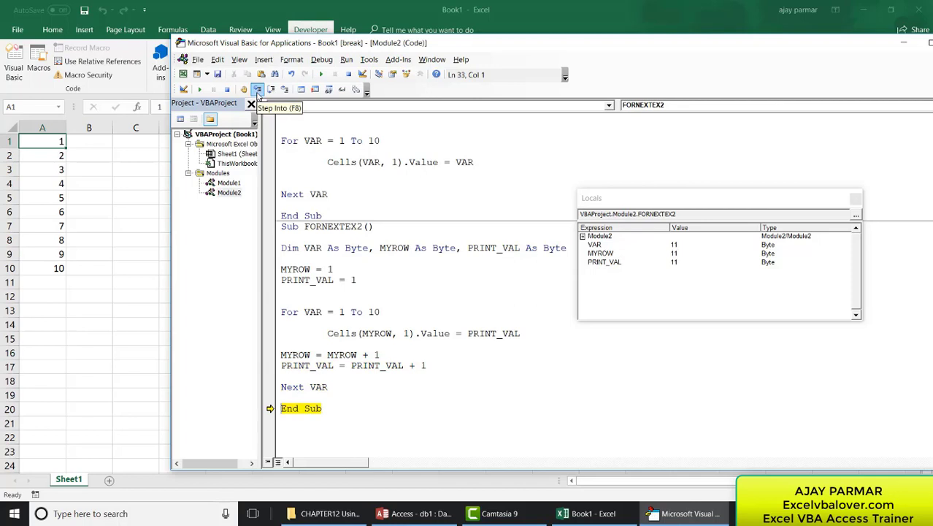
pyautogui.click(257, 91)
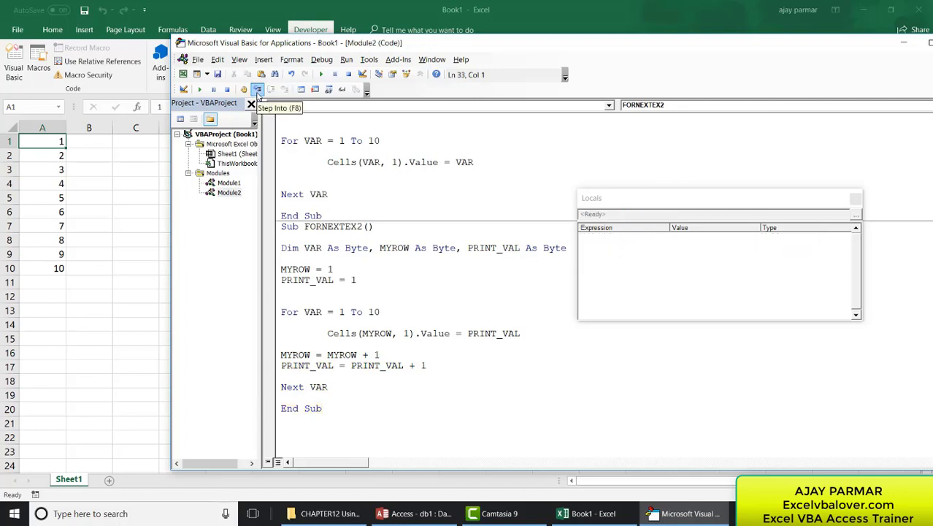
pyautogui.click(406, 284)
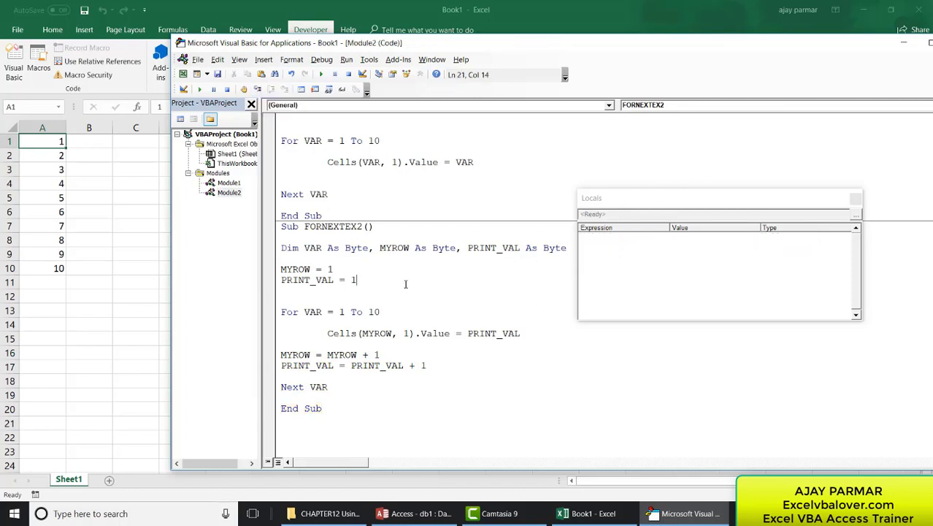